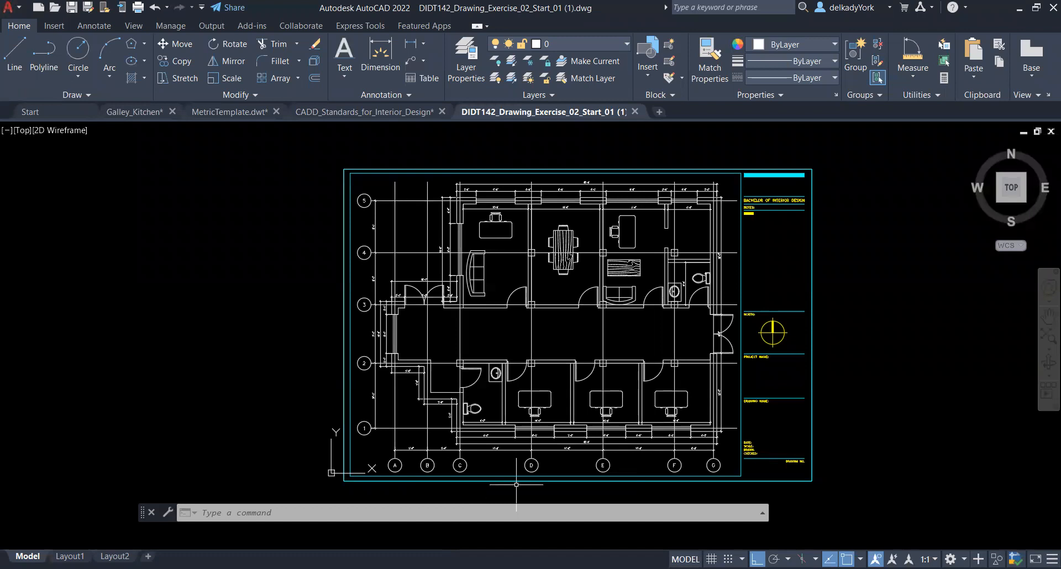
Open the Layer Properties Manager and move it clear of the drawing's title block
key(alt+Tab)
key(alt+Tab)
click(468, 61)
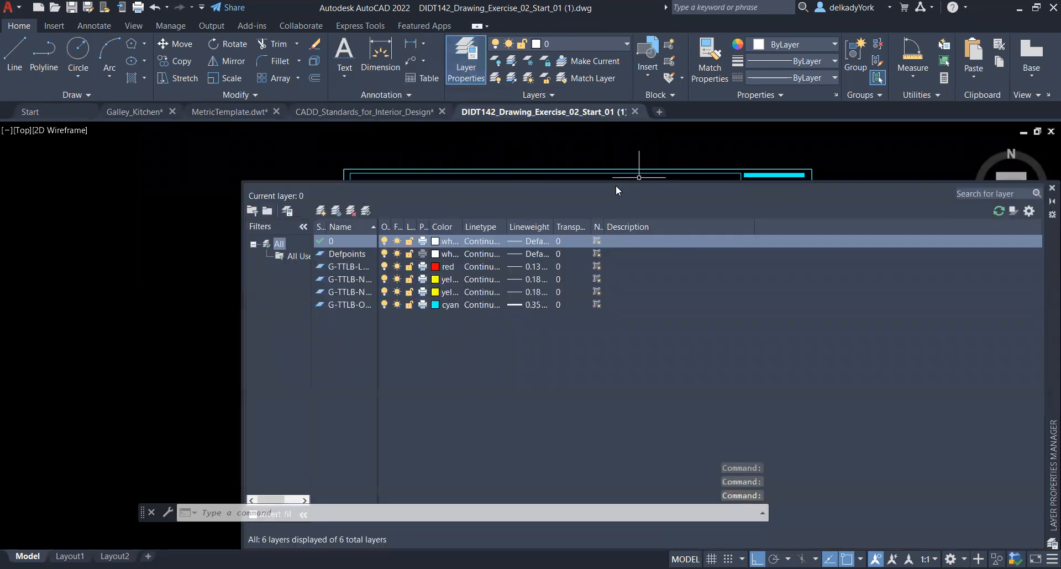
click(580, 182)
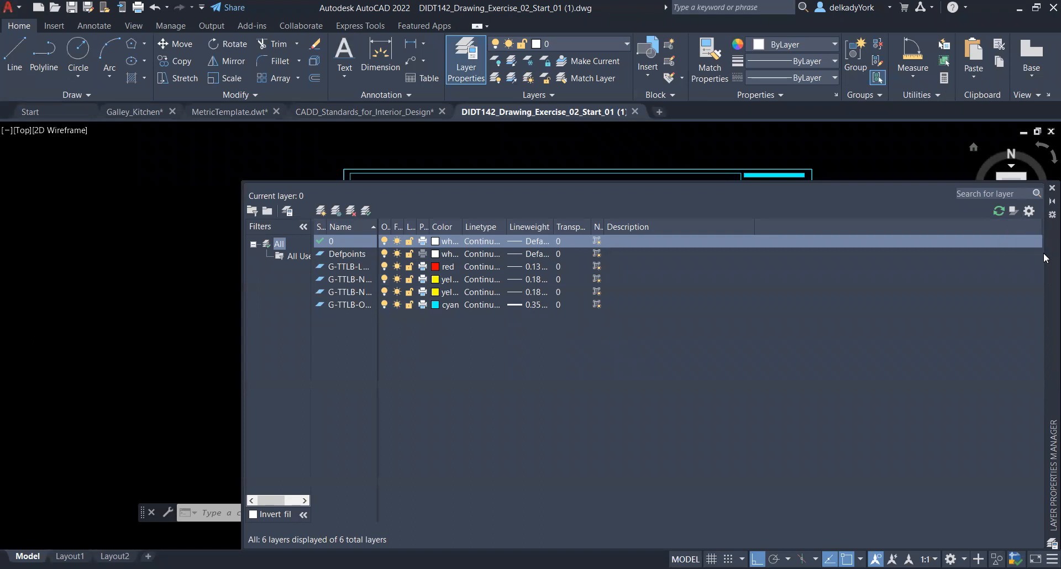
mouse_move(1046, 254)
mouse_down()
mouse_move(782, 224)
mouse_move(814, 228)
mouse_up()
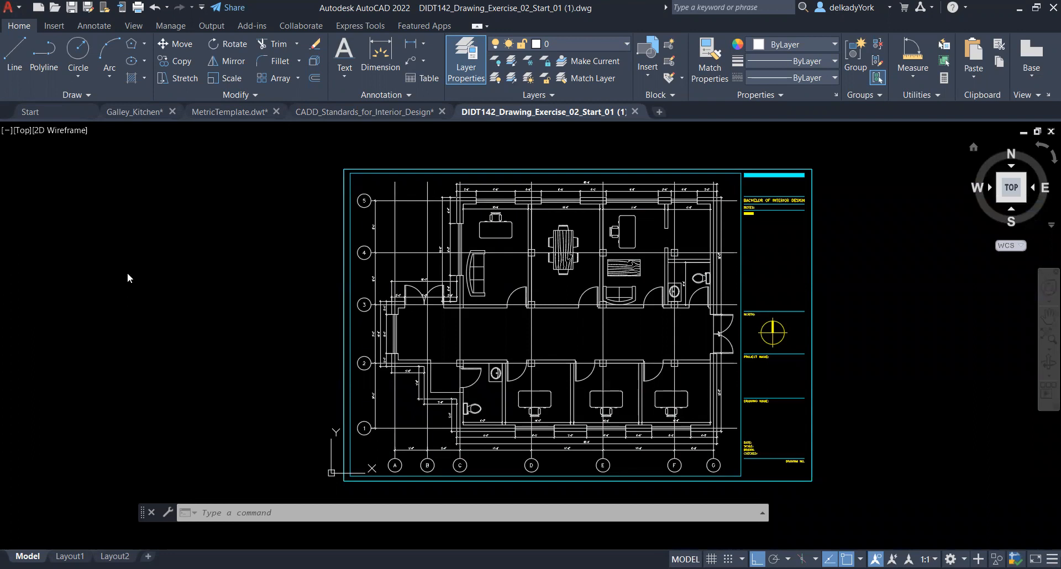
Shrink the Layer Properties Manager and shift it westward so the title block and the east part of the floor plan stay exposed
mouse_move(114, 273)
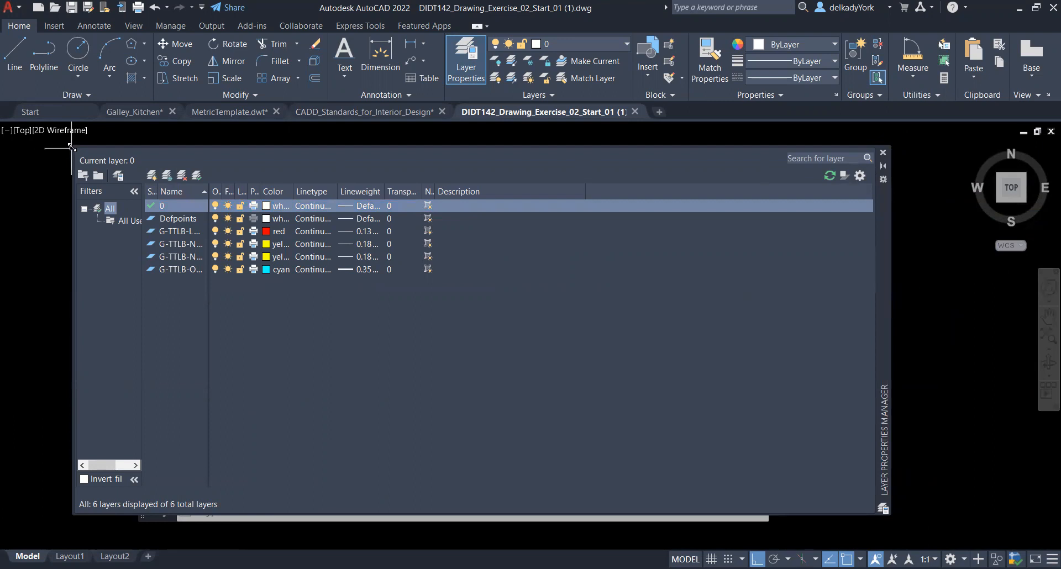
drag(168, 167, 221, 176)
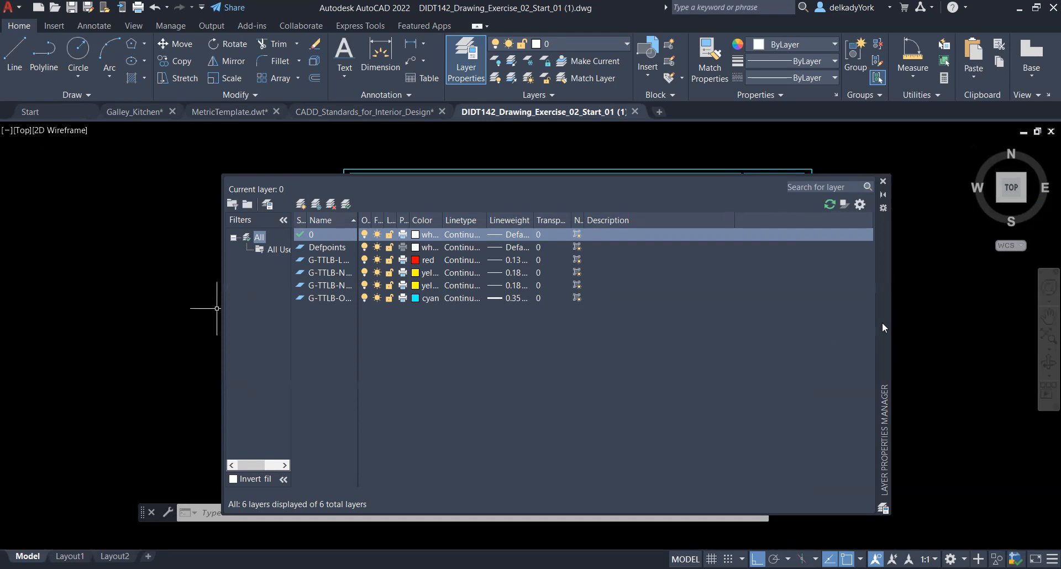
drag(879, 272, 784, 249)
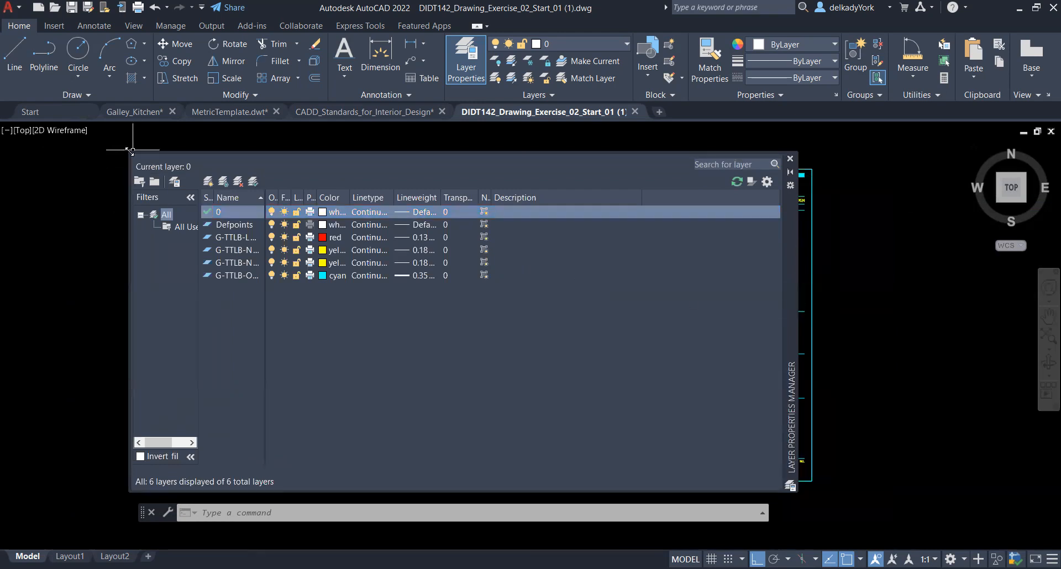
drag(129, 152, 167, 166)
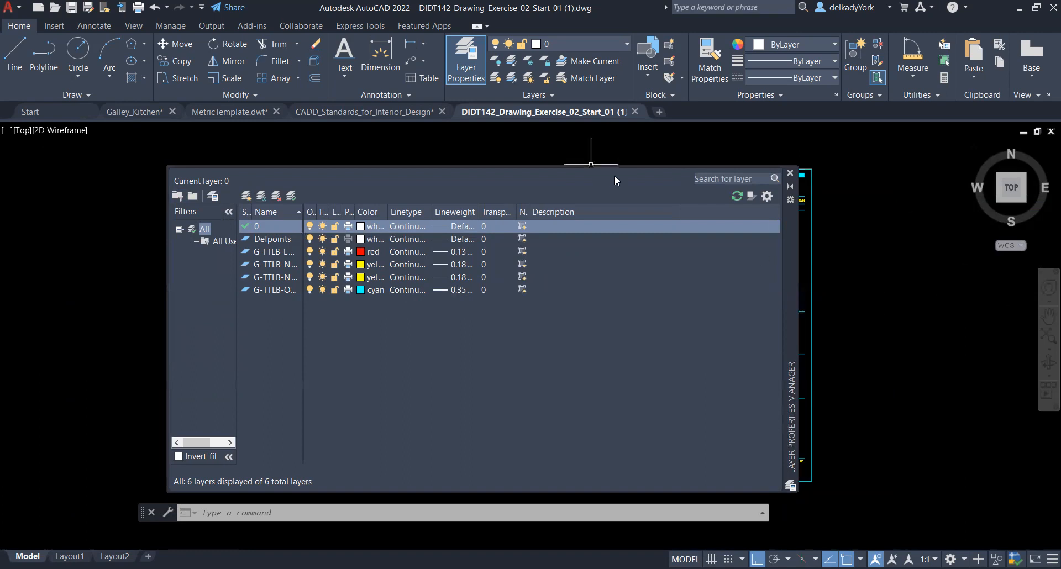
click(871, 258)
click(831, 271)
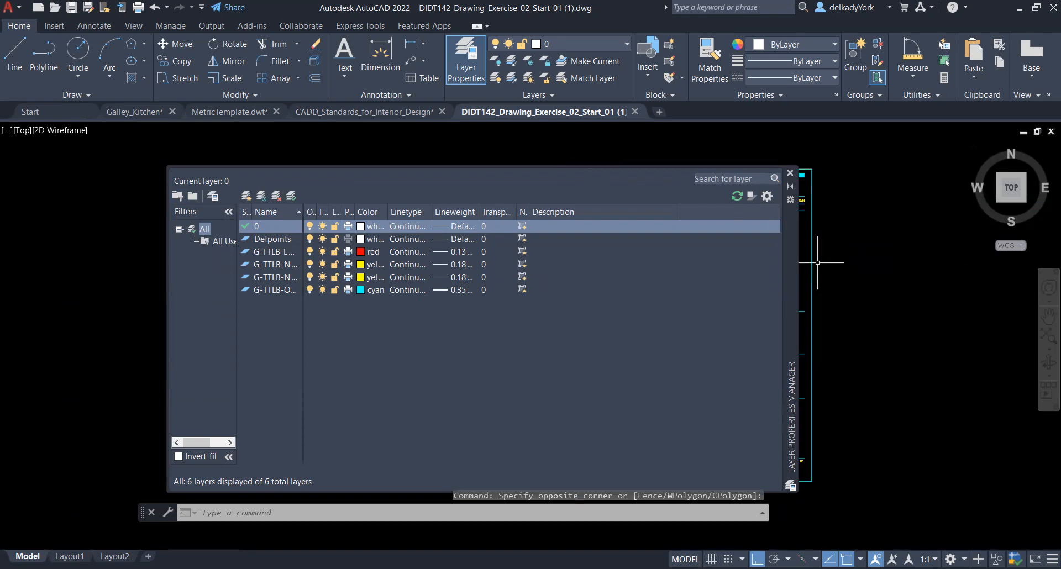
mouse_move(813, 268)
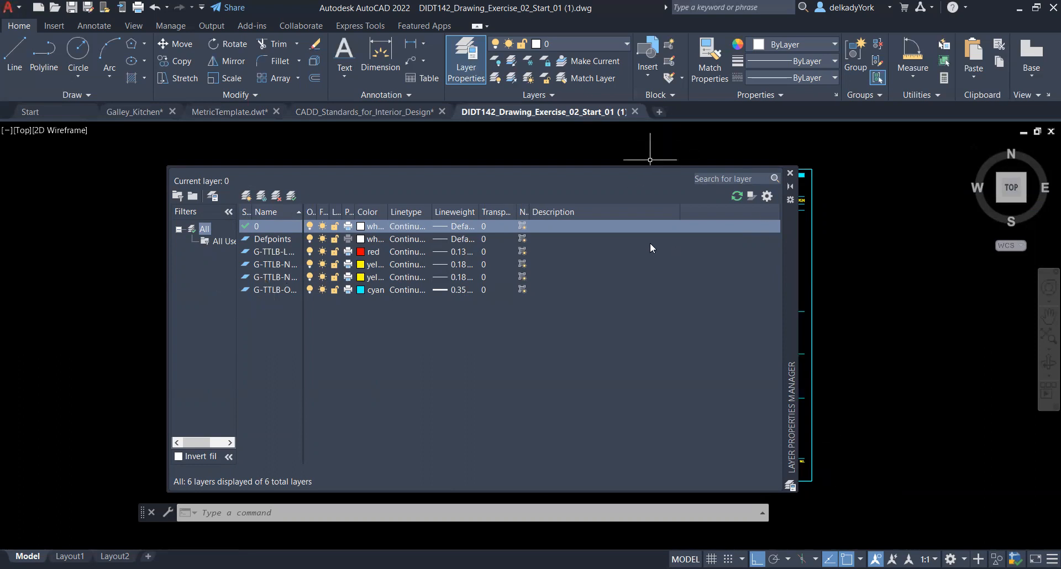
drag(790, 309, 655, 297)
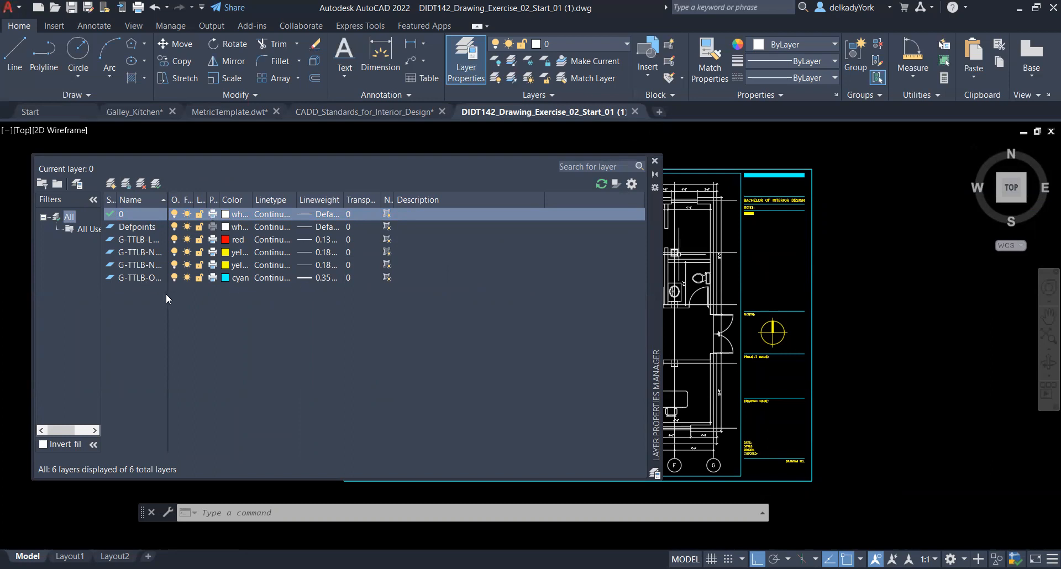
Freeze the cyan G-TTLB-O… title block layer and thaw it again
drag(166, 295, 201, 307)
click(187, 278)
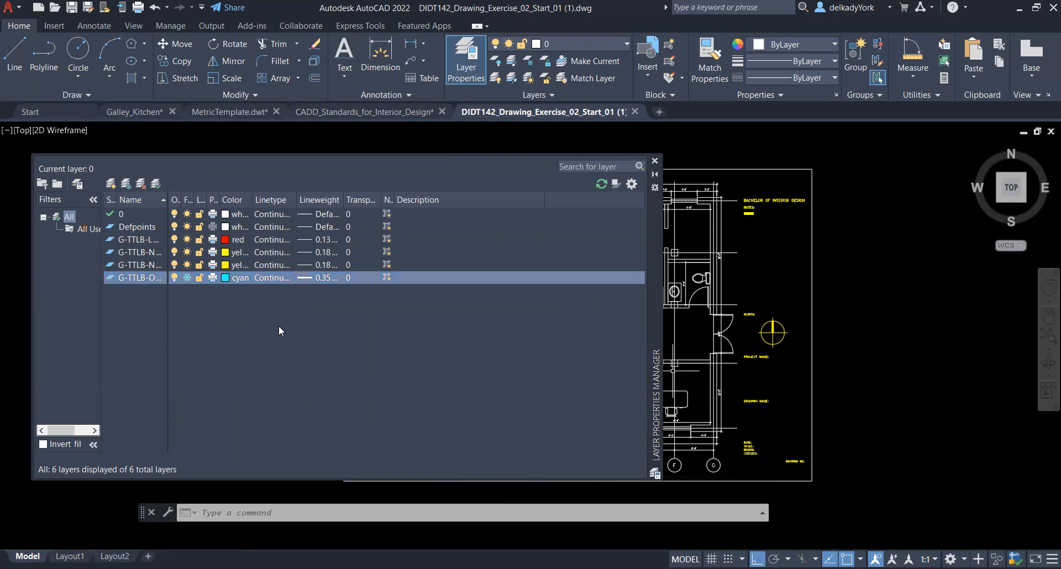
click(187, 278)
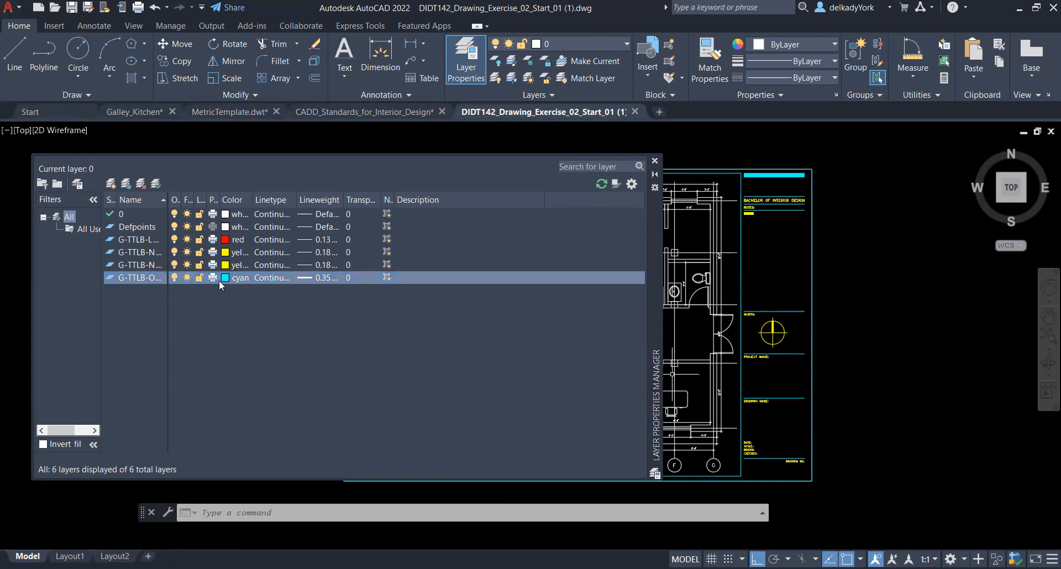
Compare turning the cyan title block layer off and on with freezing and thawing it
click(174, 278)
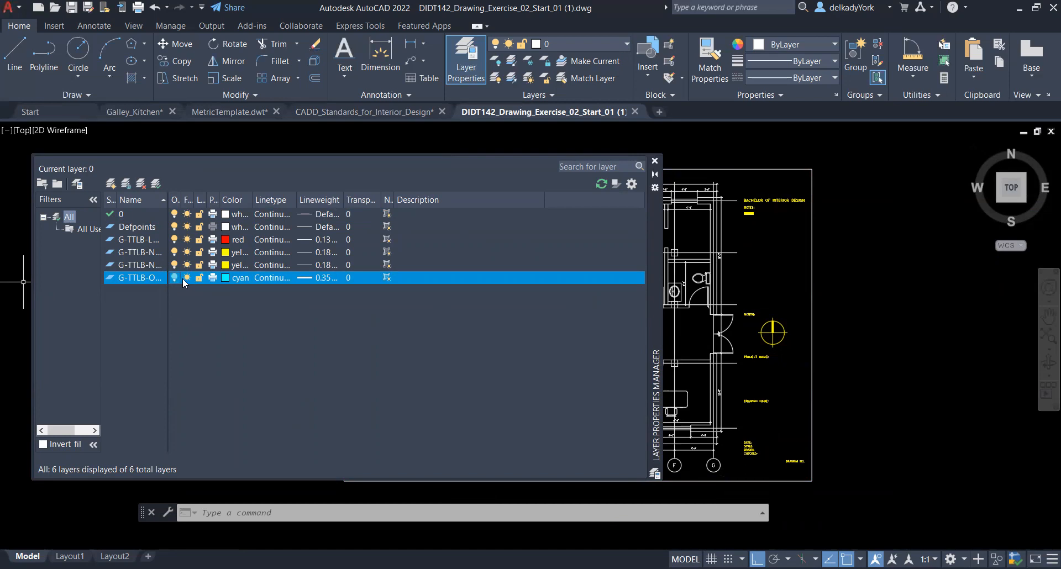
click(175, 277)
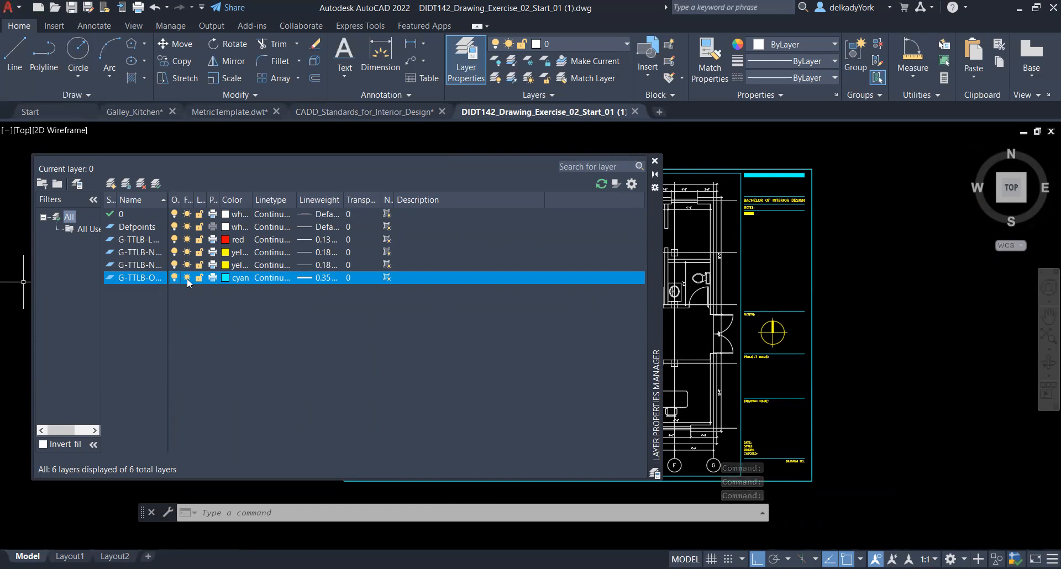
click(187, 278)
click(188, 279)
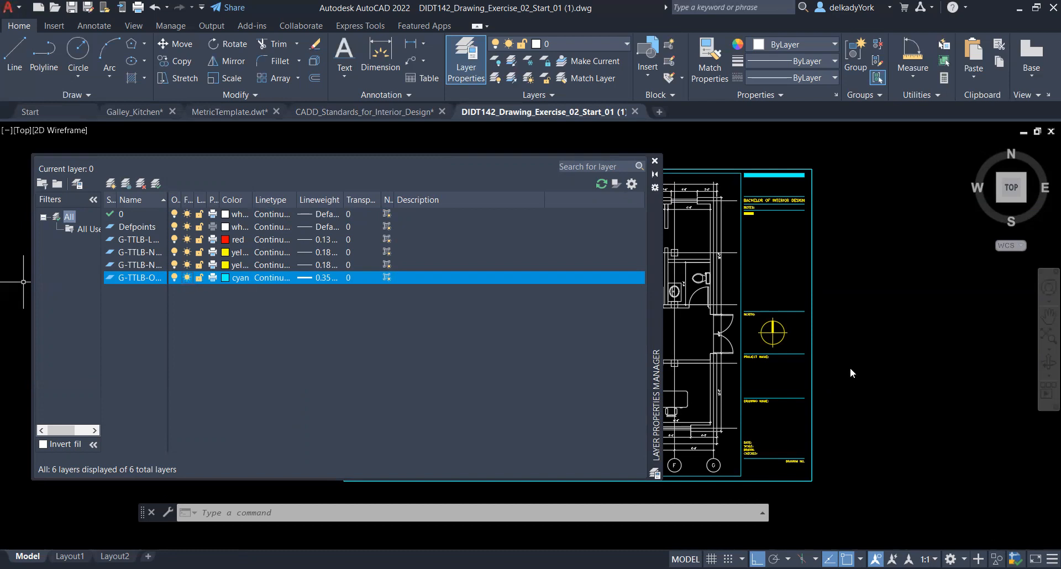
click(173, 277)
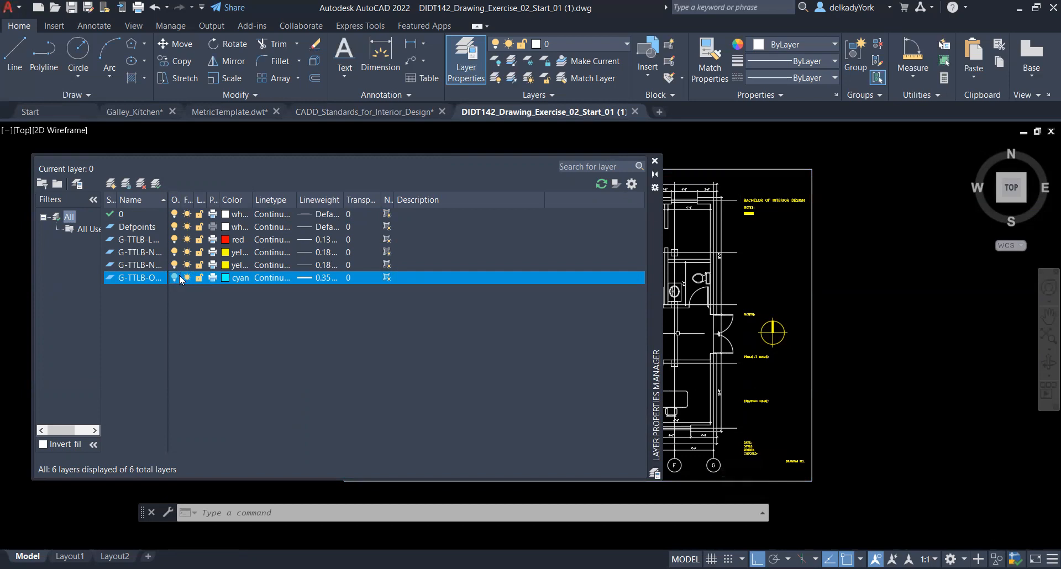
click(187, 278)
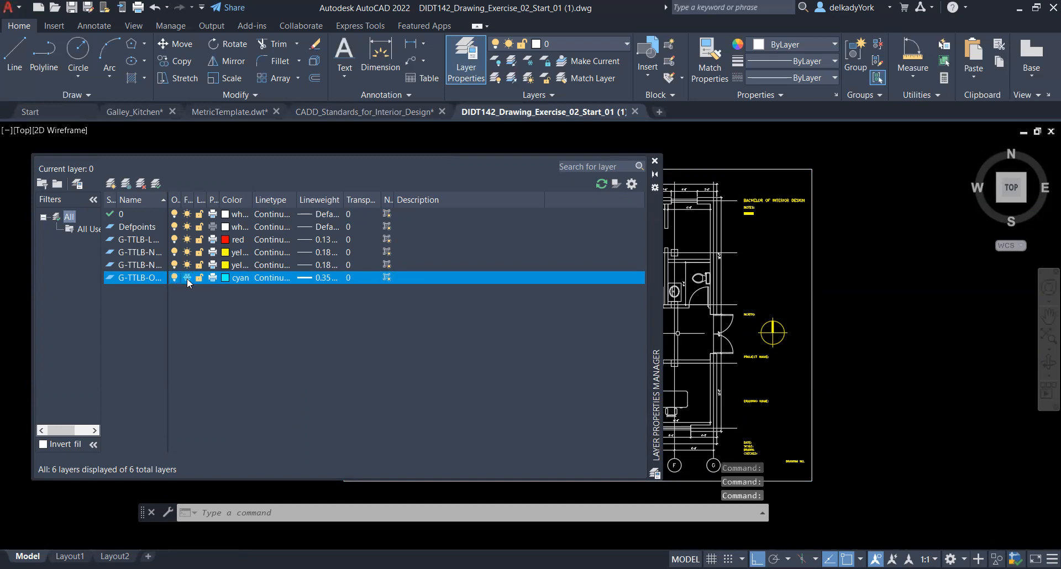
click(188, 278)
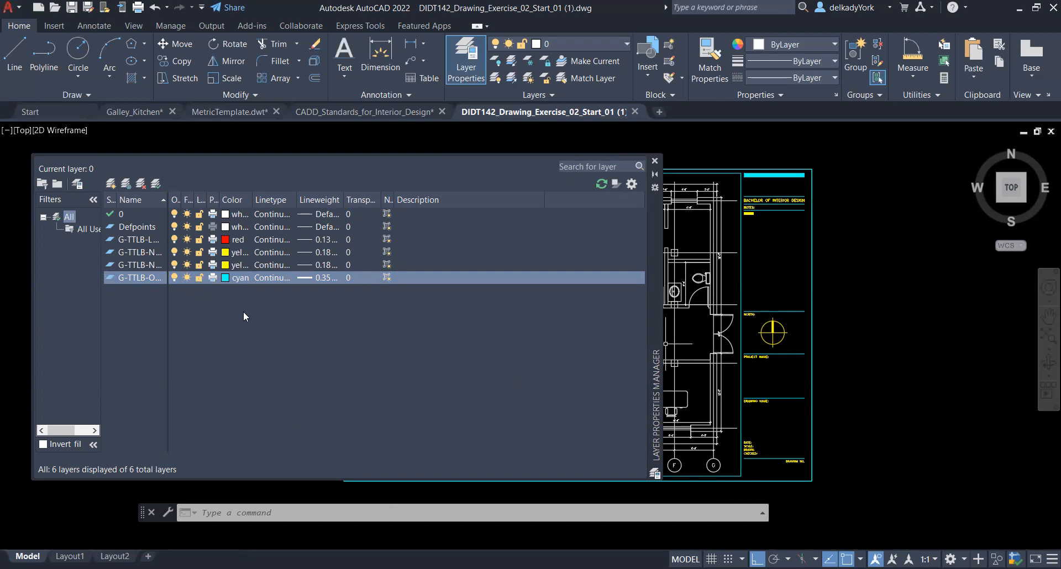
Lock and unlock the cyan title block layer, and switch its plotting off and back on
click(201, 277)
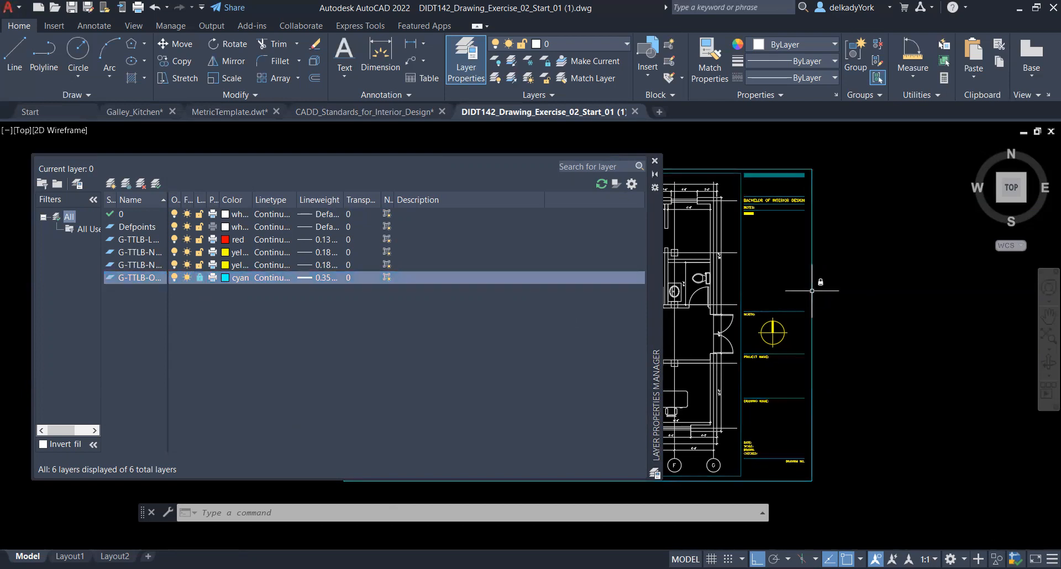
click(199, 278)
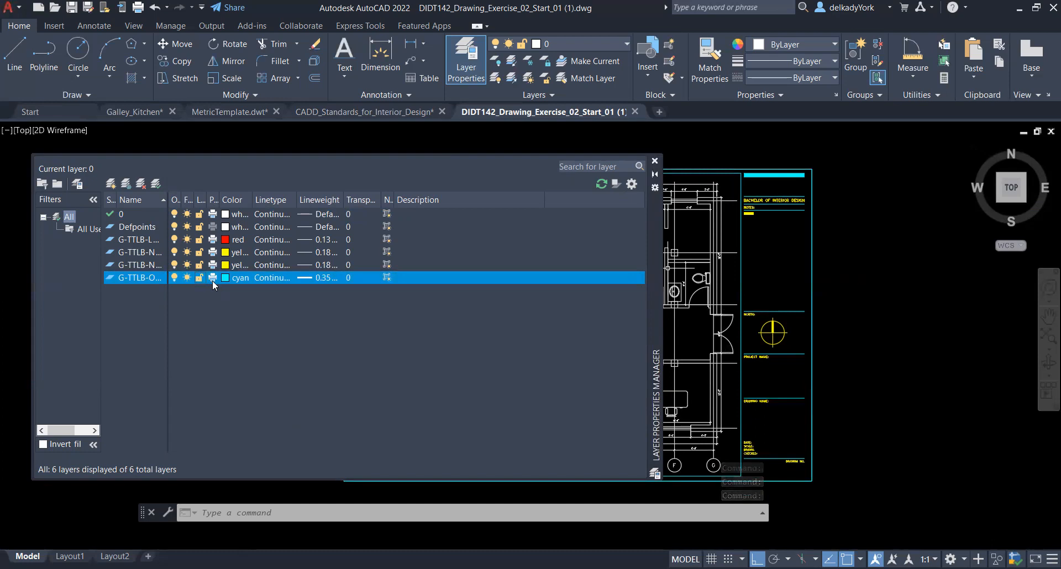
click(212, 278)
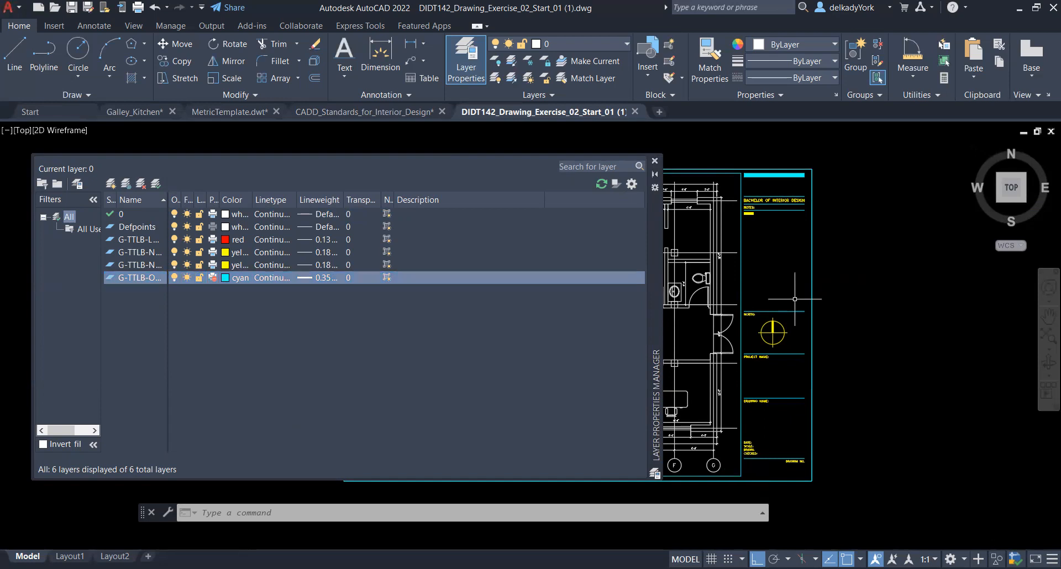
click(212, 277)
Select the red pen in the Microsoft Whiteboard layer notes, and move AutoCAD's Layer Properties Manager over the plan's lower-left area
key(alt+Tab)
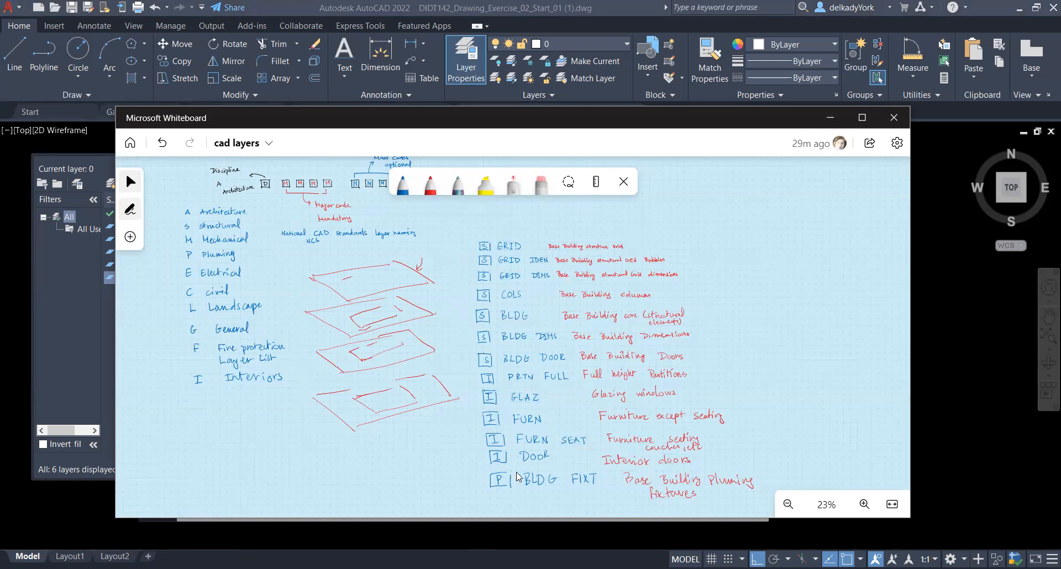
click(430, 182)
key(alt+Tab)
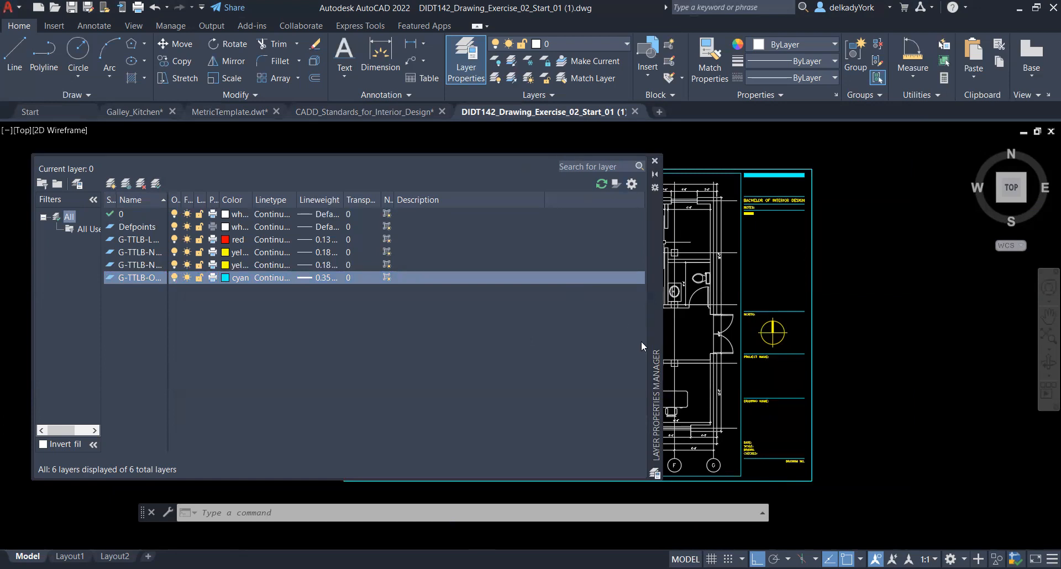
click(644, 364)
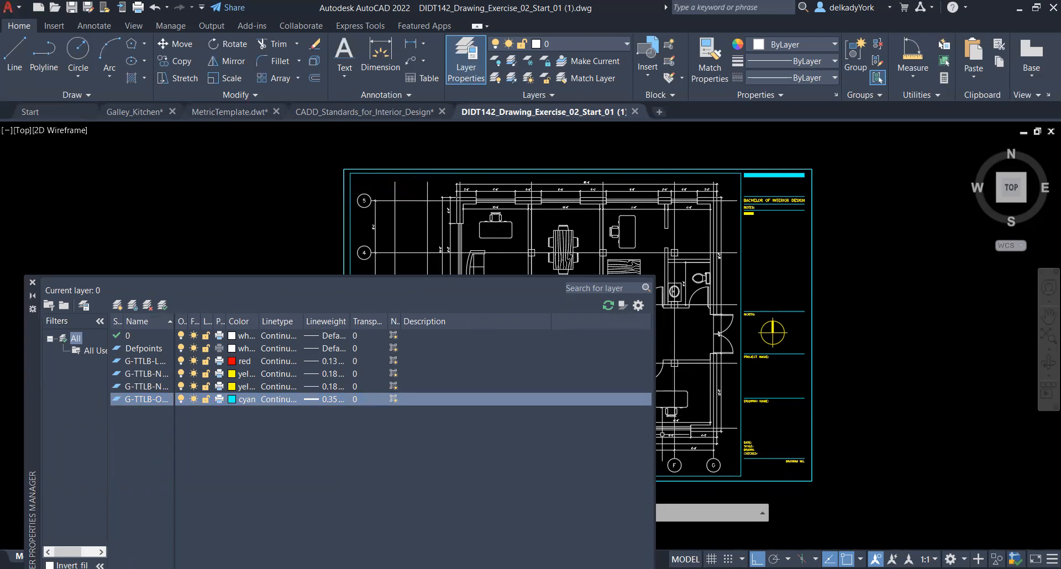
Switch to Microsoft Whiteboard and enlarge the handwritten list of base building layer names to 50%
key(alt+Tab)
scroll(567, 240, up, 3)
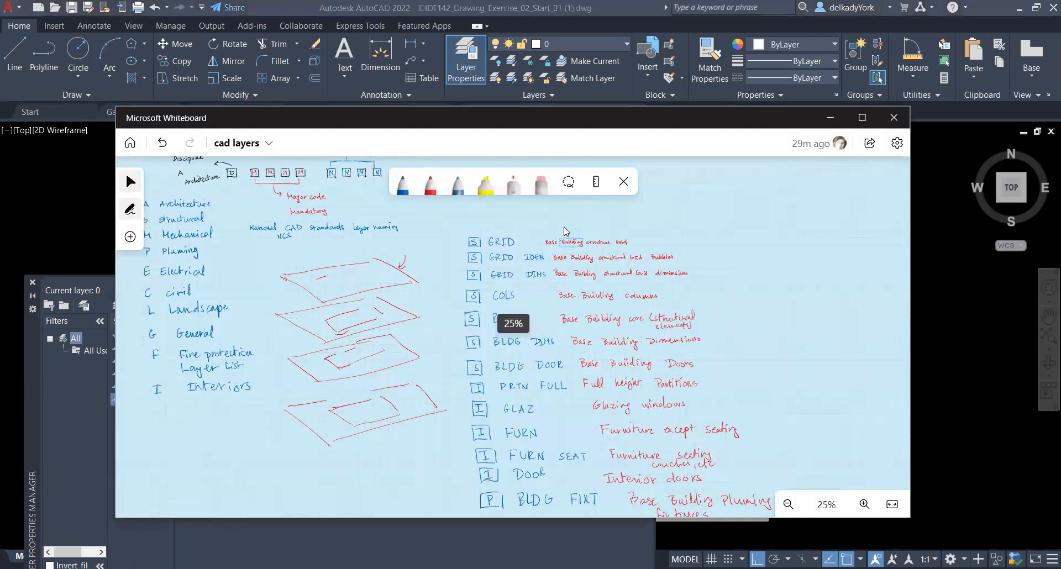
scroll(549, 232, up, 2)
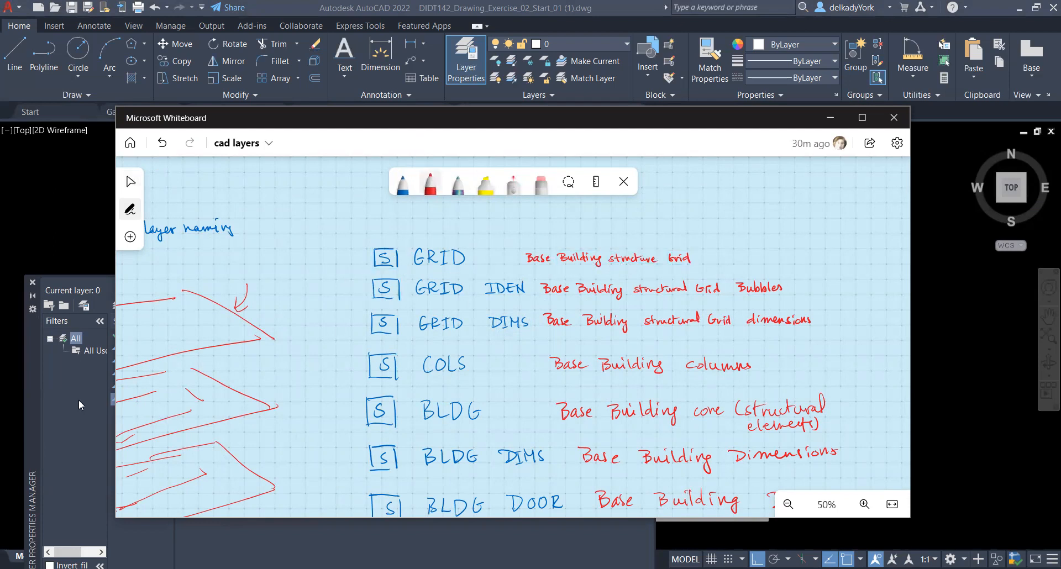
Create a new layer named S-GRID in AutoCAD's Layer Properties Manager
click(113, 313)
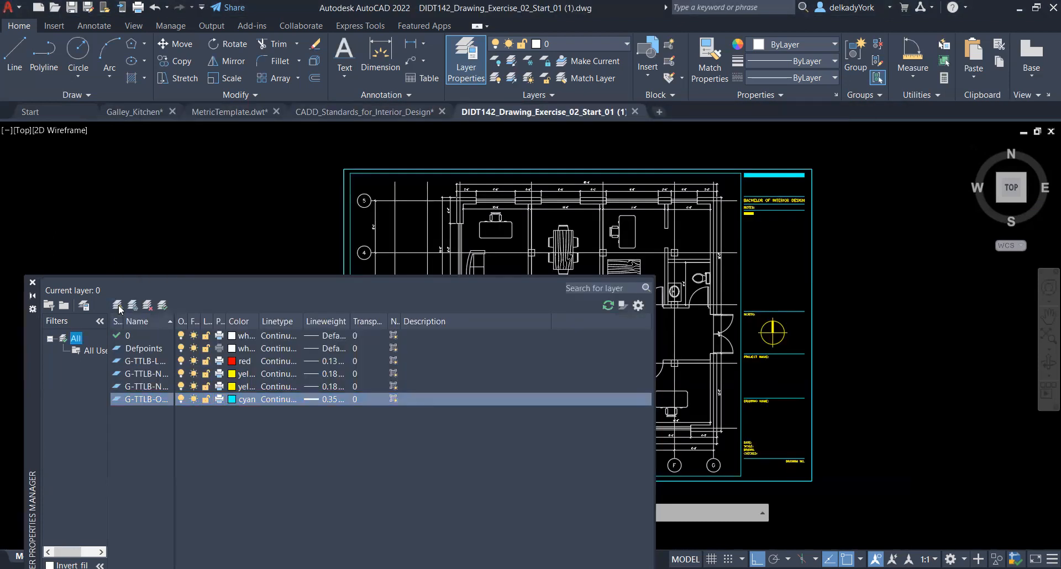
click(118, 305)
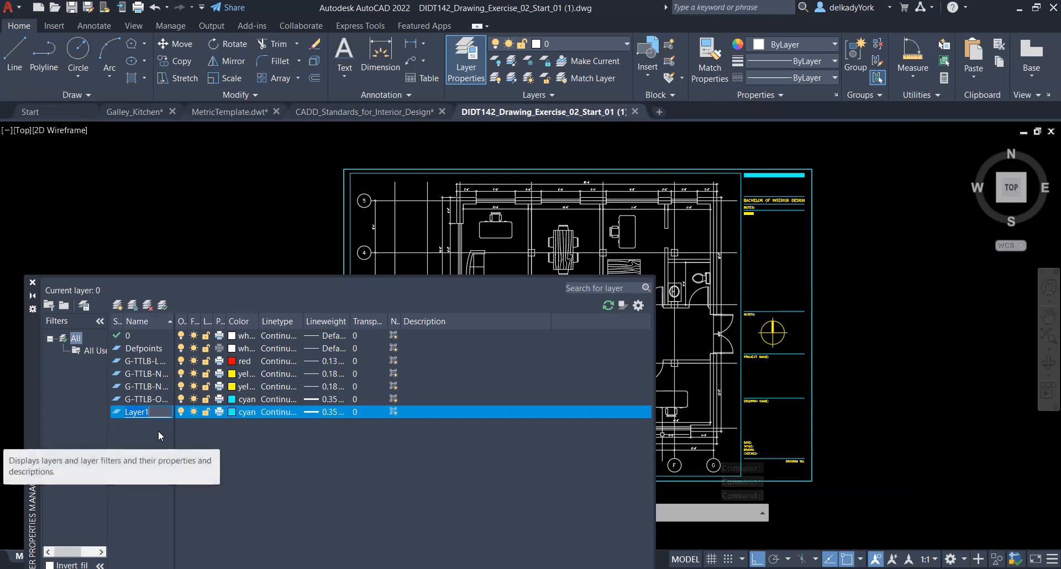
text(S)
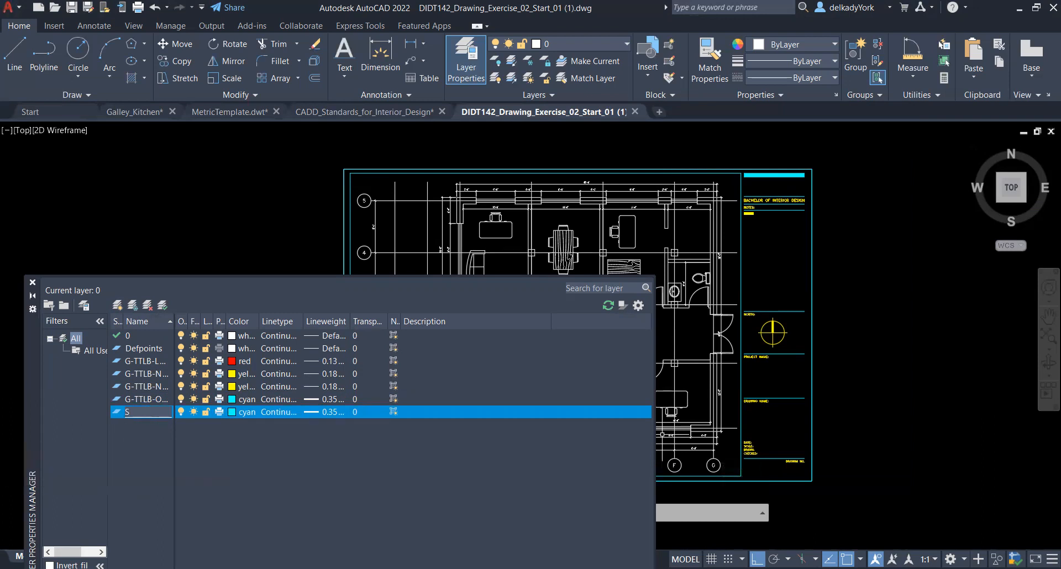
text(-B)
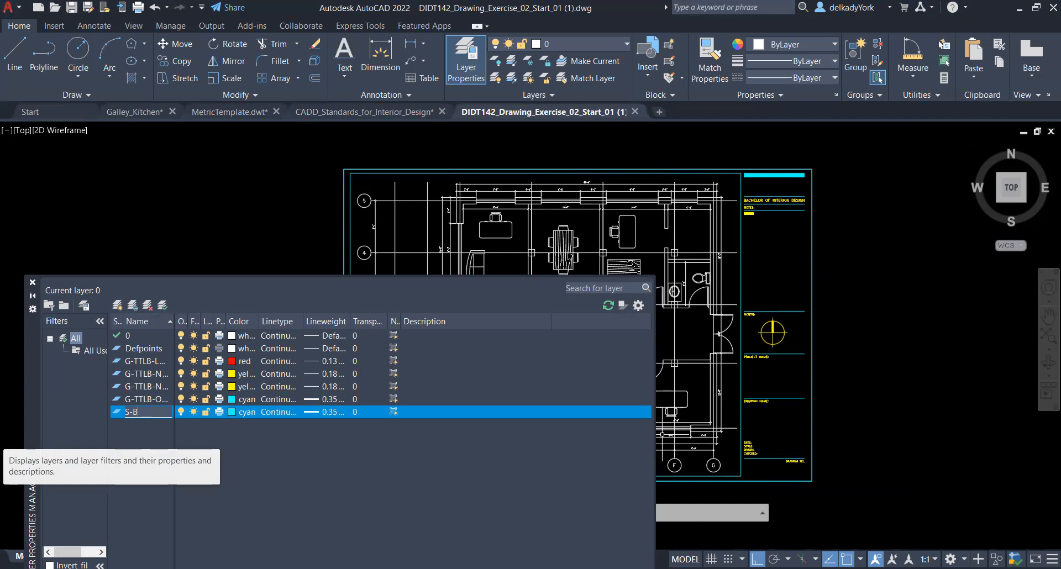
key(BackSpace)
text(GRID)
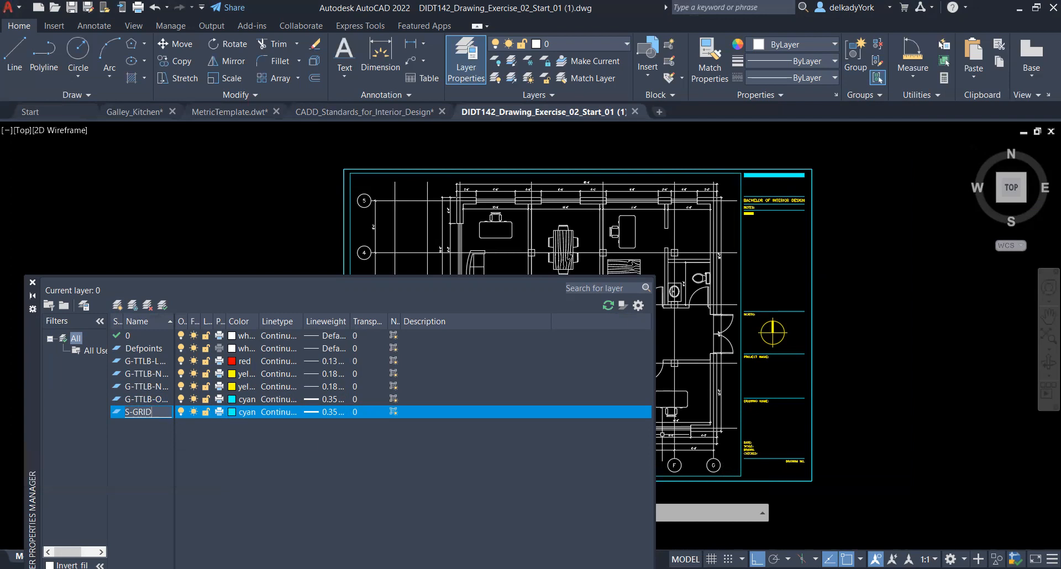
Consult the whiteboard layer list, and view the layer table in the Interior Design Layers PDF in Acrobat Reader at 75%
key(alt+Tab)
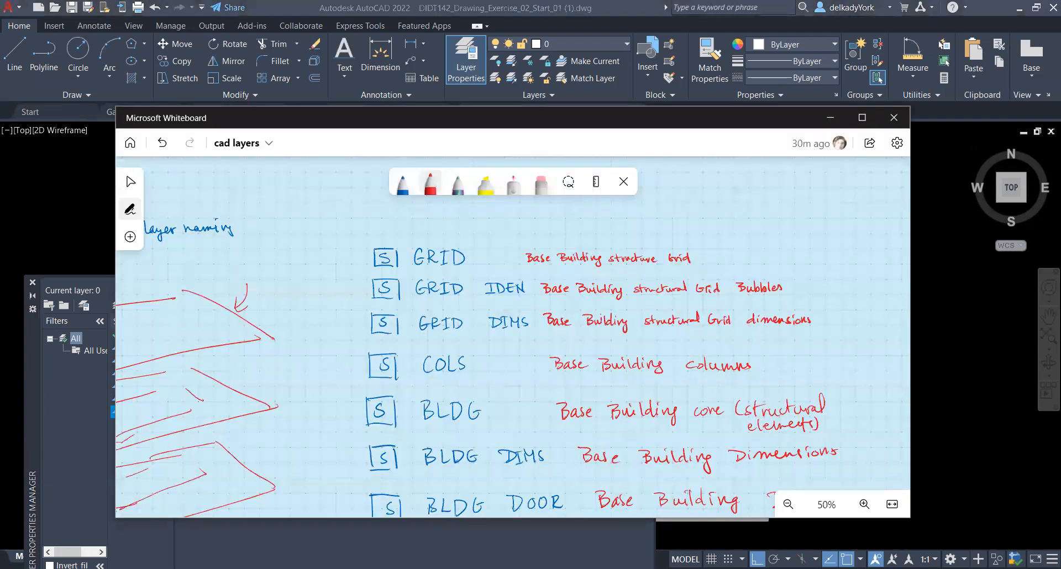
key(alt+Tab)
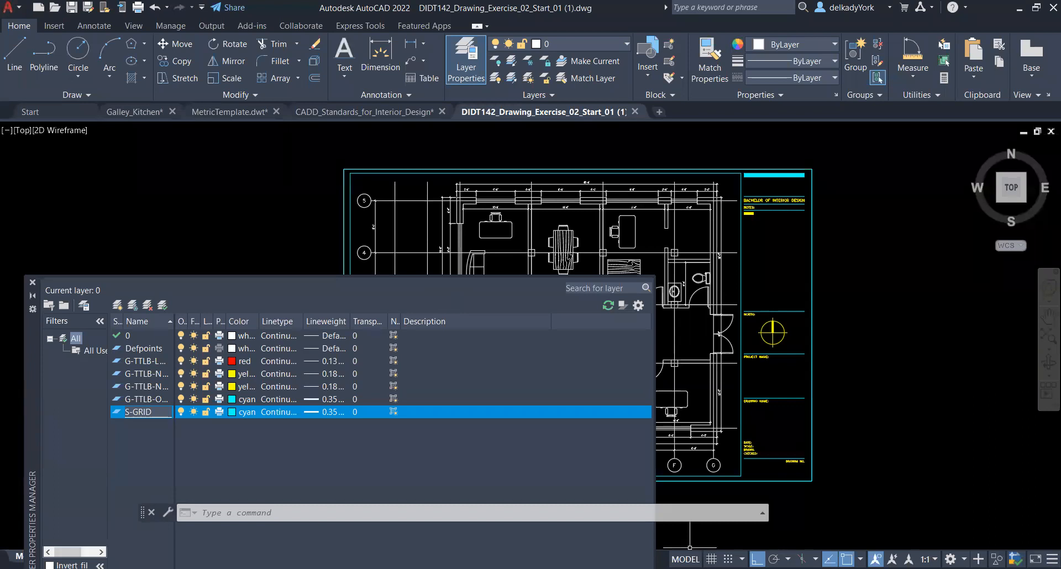
key(alt+Tab)
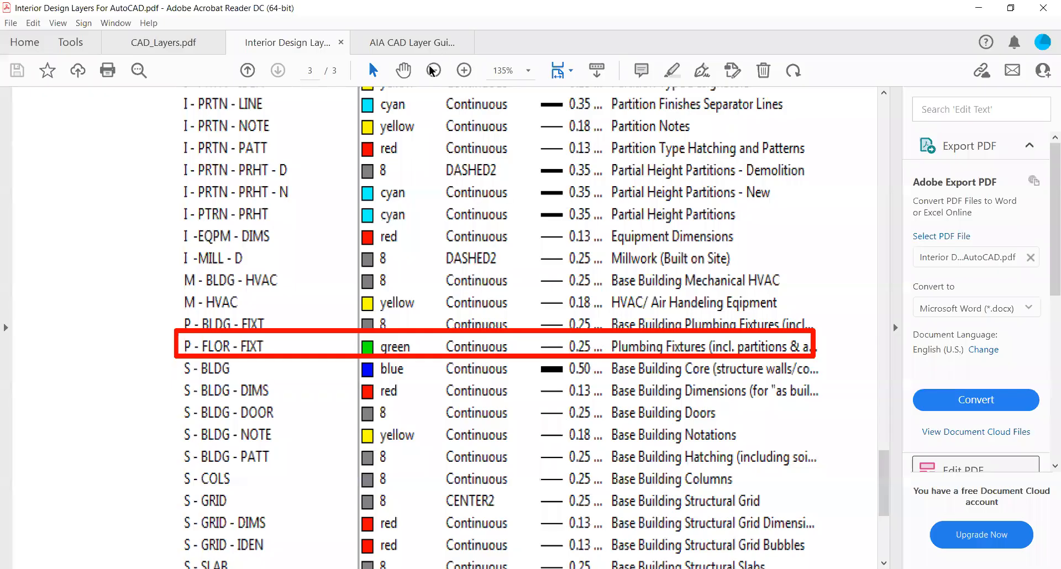
click(432, 69)
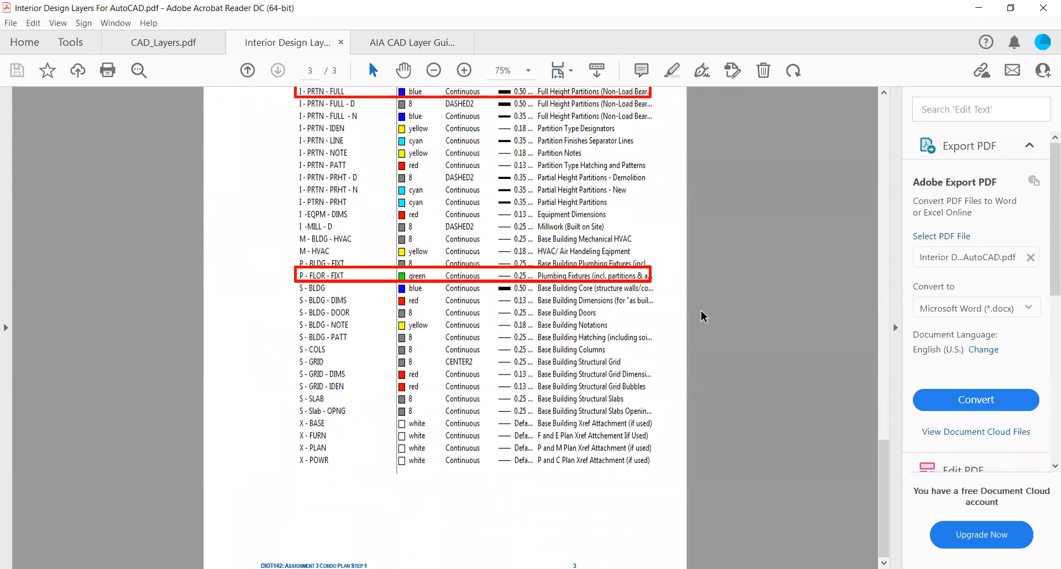
Consult the S-GRID row in the Interior Design Layers PDF at 125%, and set that layer's color to 8 in AutoCAD
scroll(361, 444, up, 3)
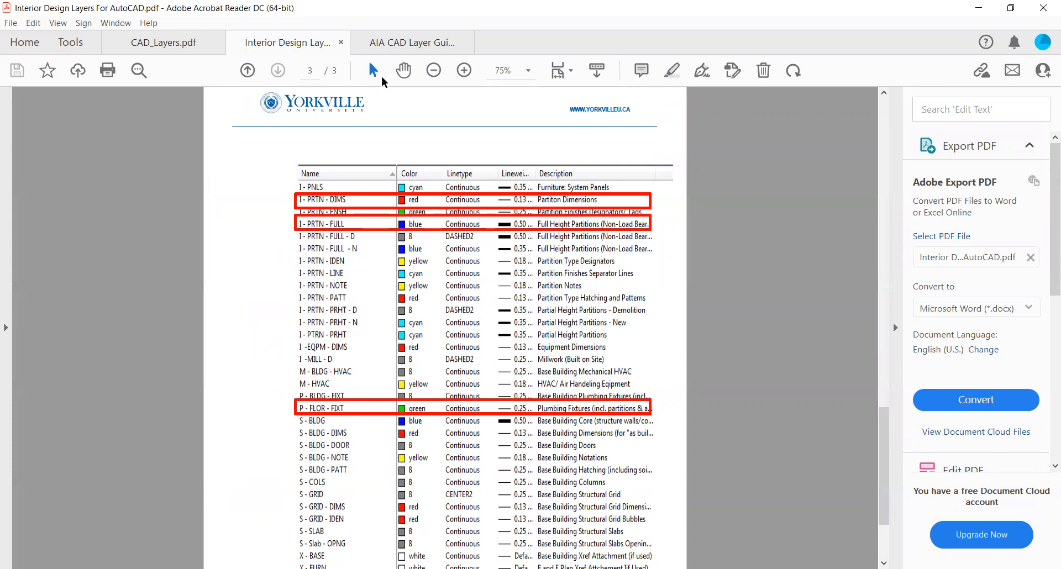
click(464, 70)
click(464, 70)
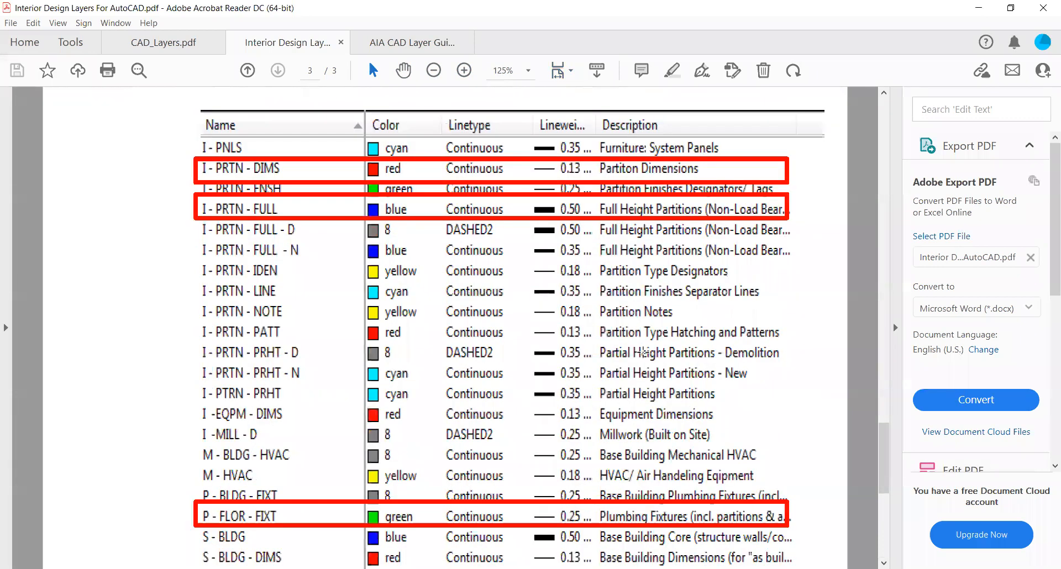
scroll(226, 405, down, 4)
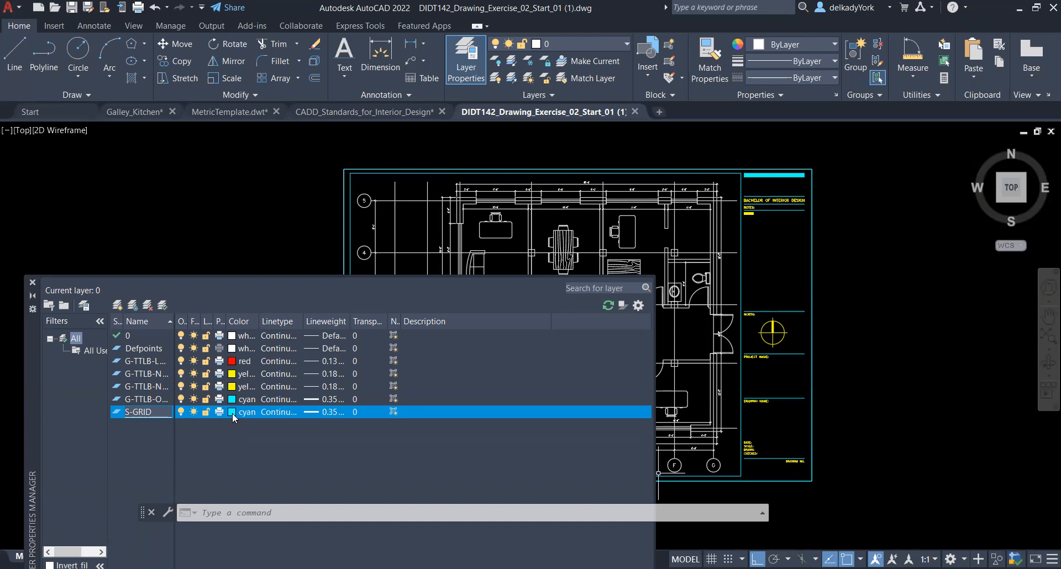
click(231, 412)
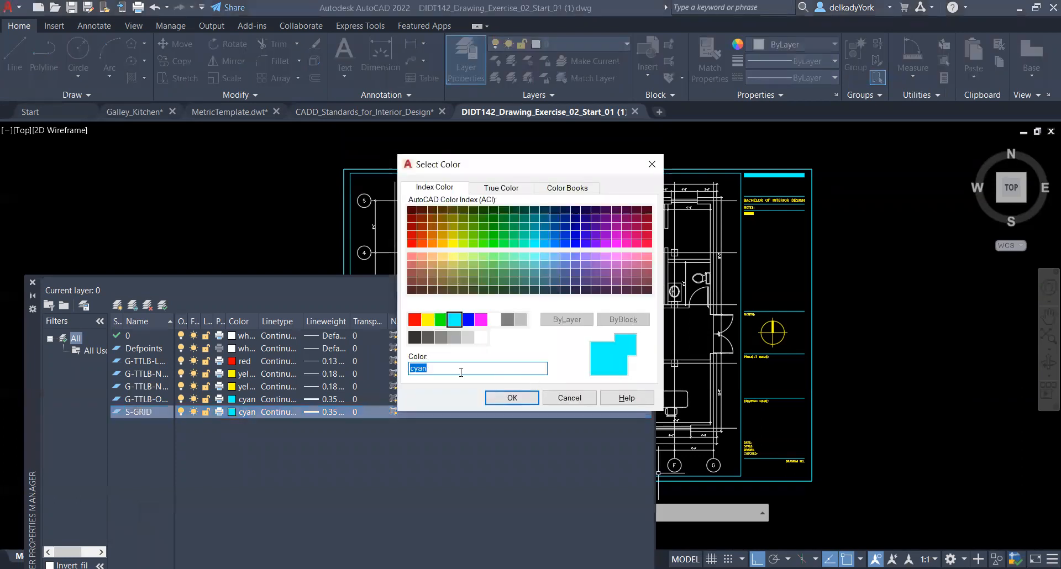
text(8)
click(500, 398)
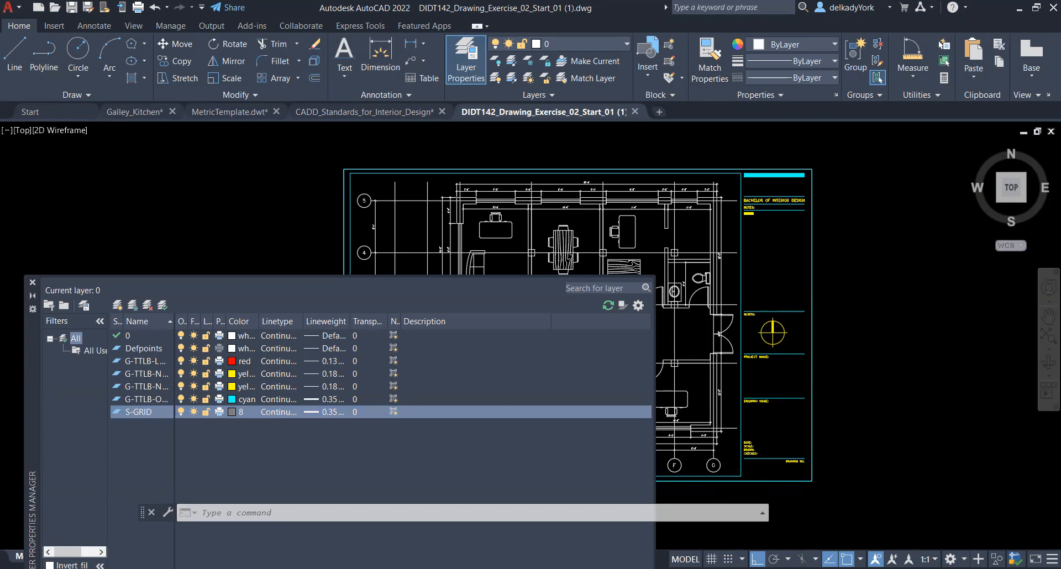
Load the CENTER2 linetype from acad.lin and assign it to the S-GRID layer
key(alt+Tab)
click(278, 413)
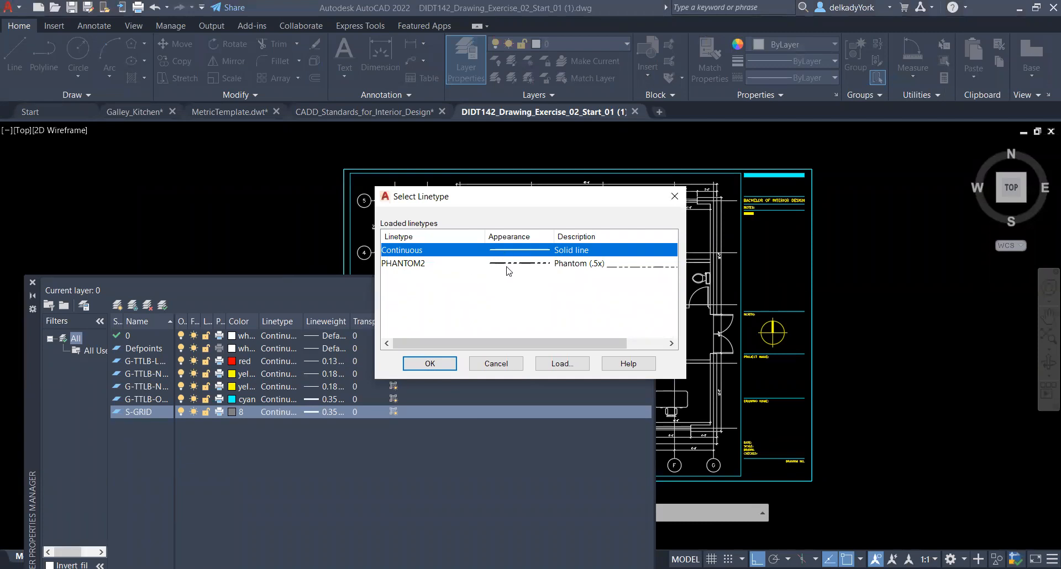
click(562, 364)
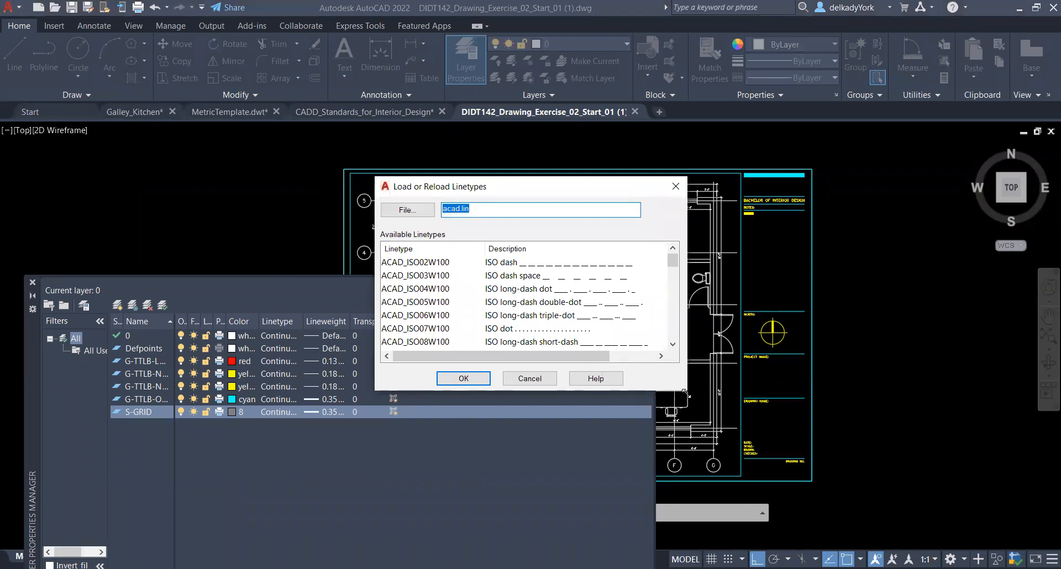
drag(686, 392, 892, 491)
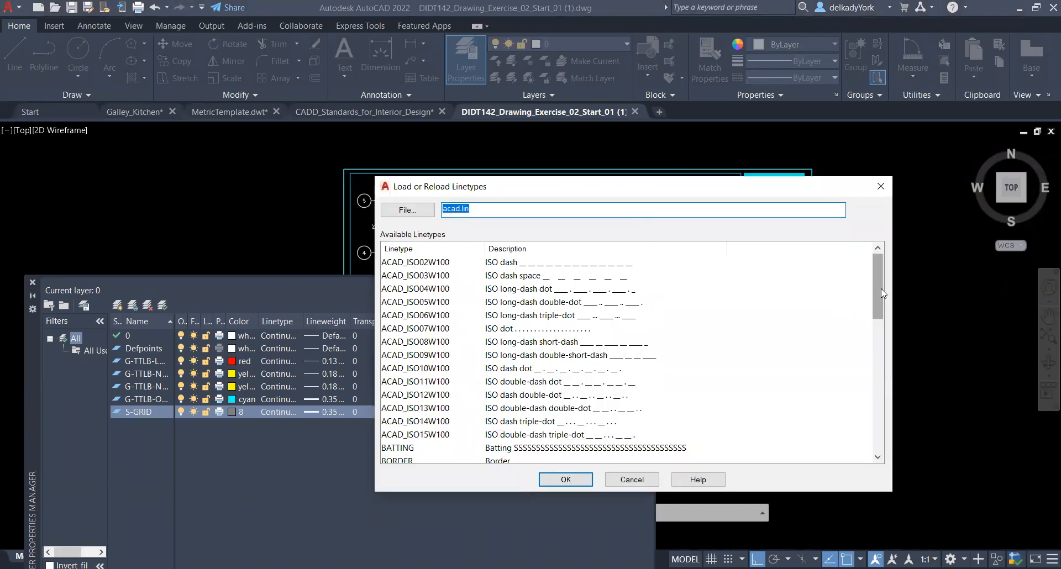
drag(880, 273, 886, 323)
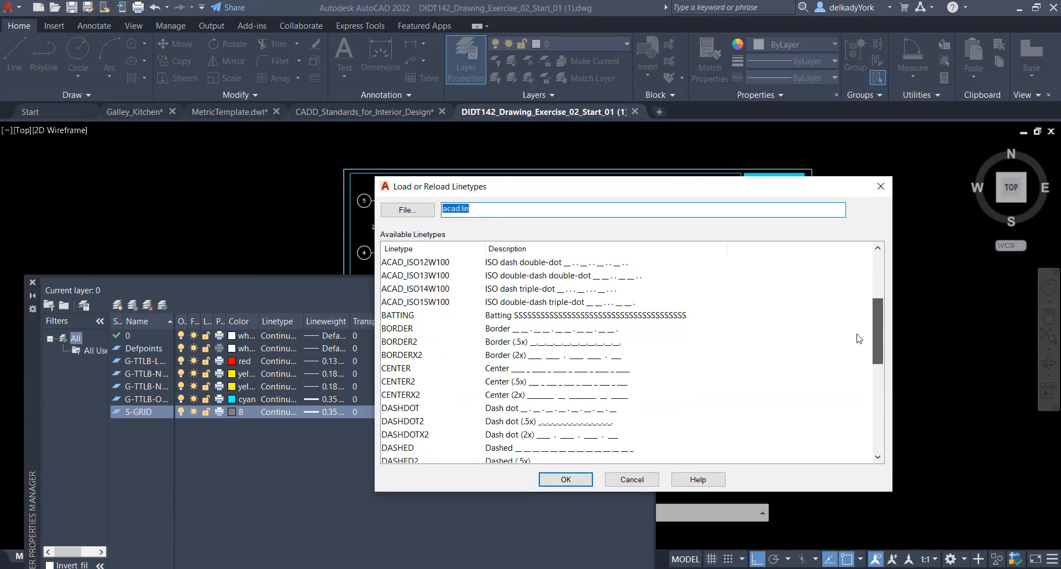
click(409, 387)
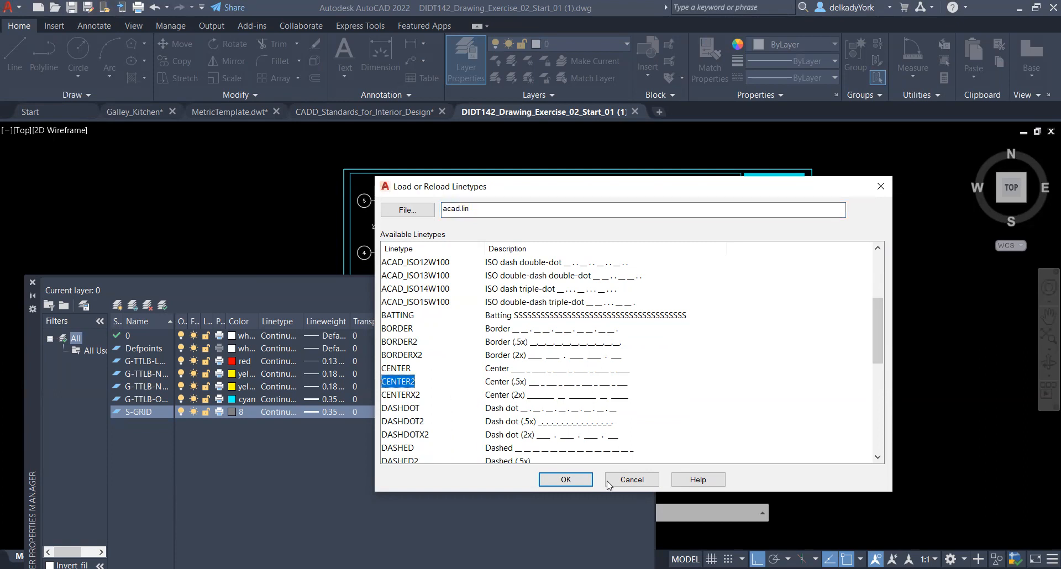
click(566, 479)
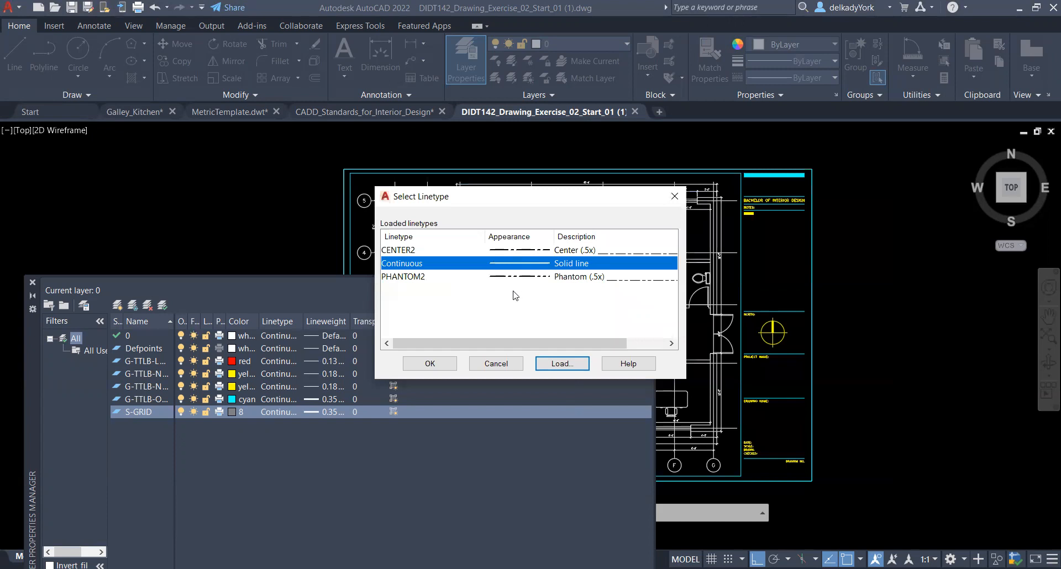
click(405, 253)
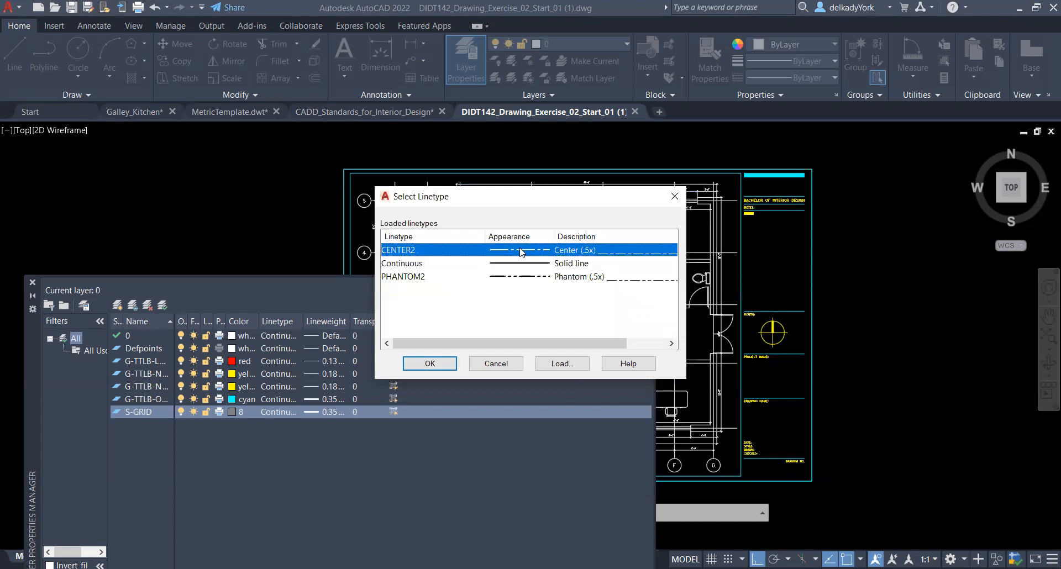
click(429, 364)
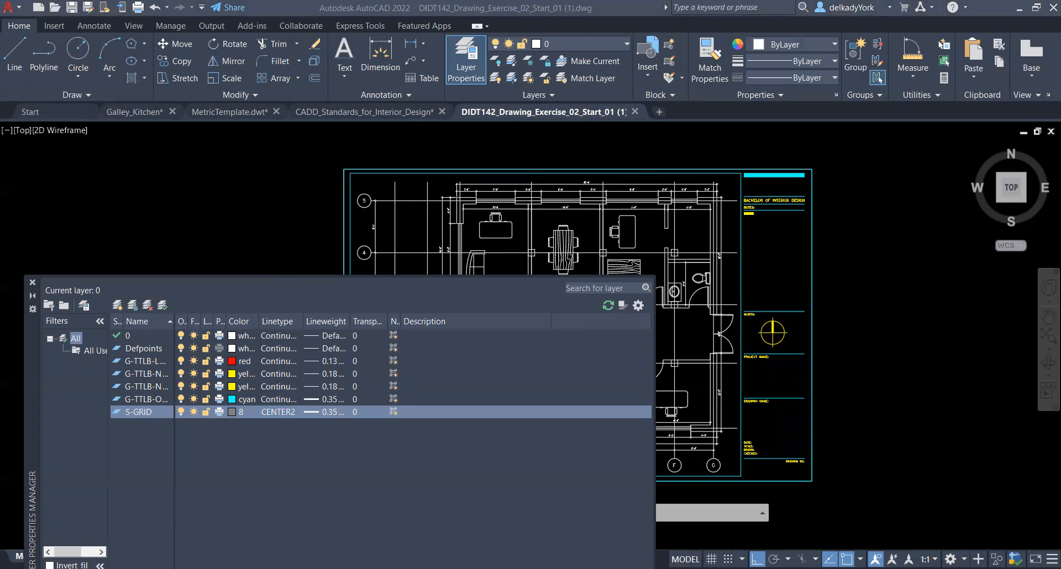
Check the S-GRID lineweight in the PDF layer table, and set the layer's lineweight to 0.25 mm in AutoCAD
key(alt+Tab)
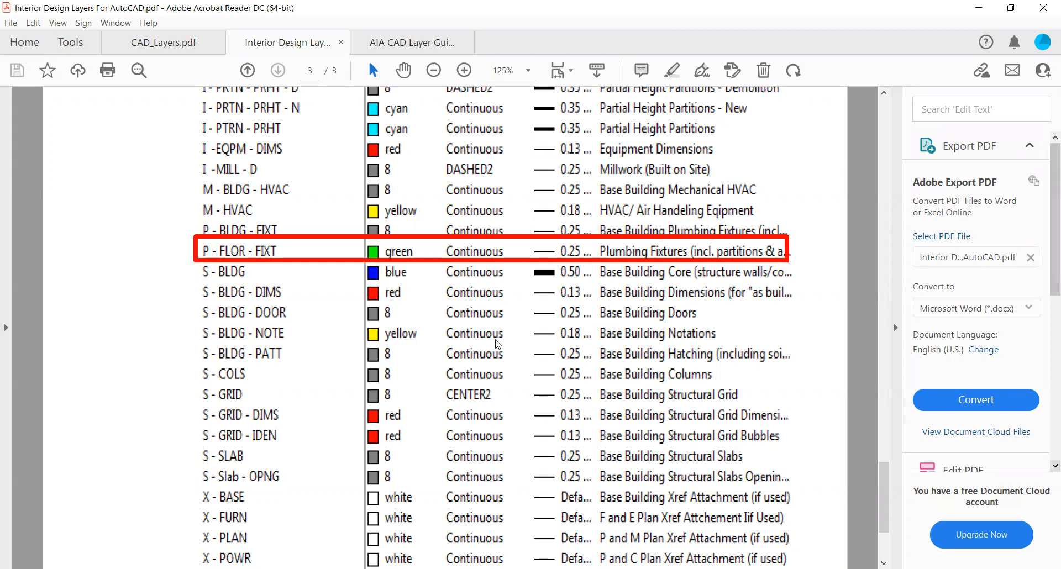
key(alt+Tab)
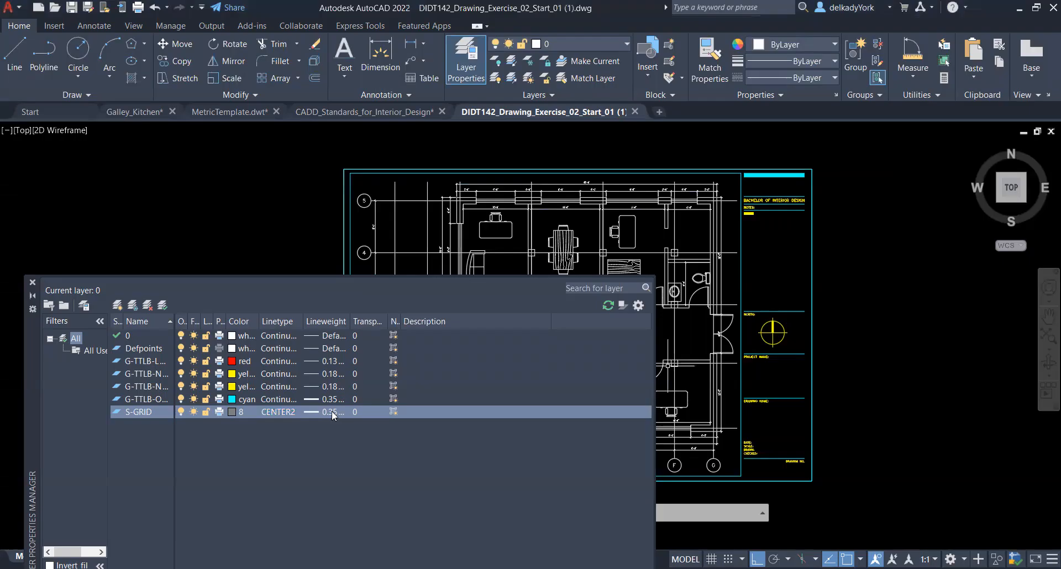
click(333, 413)
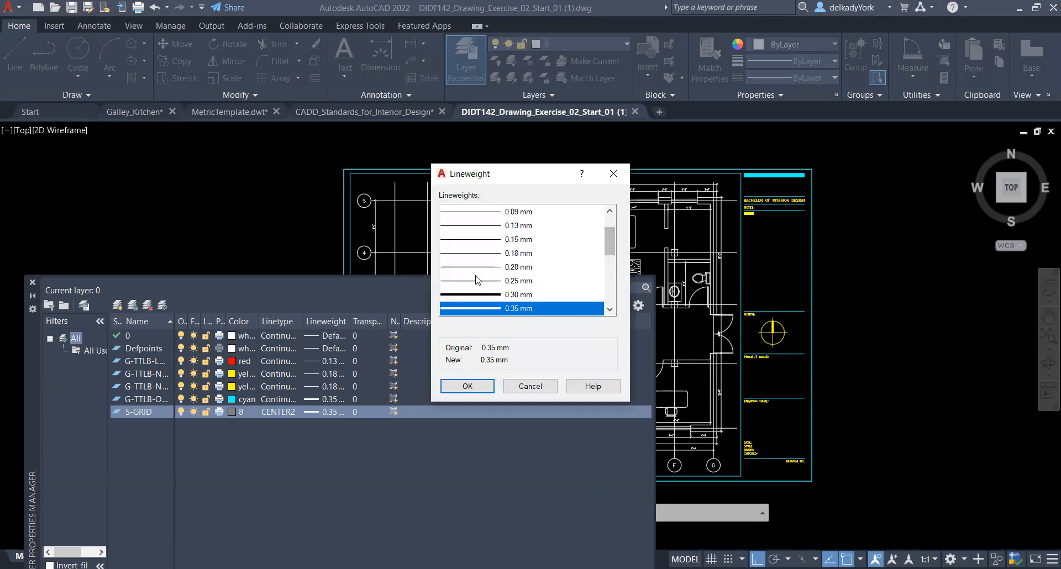
click(476, 280)
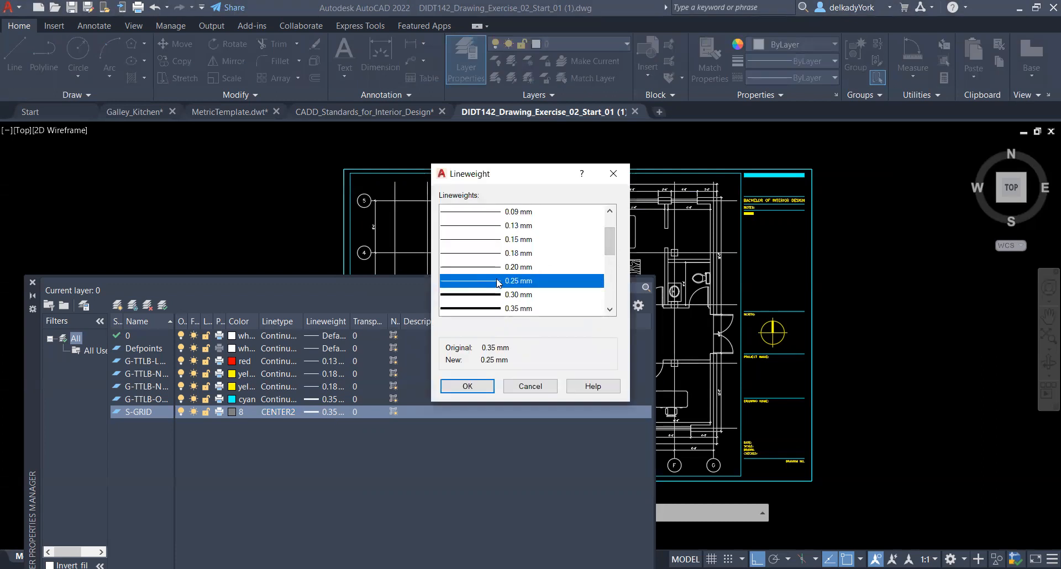
click(467, 386)
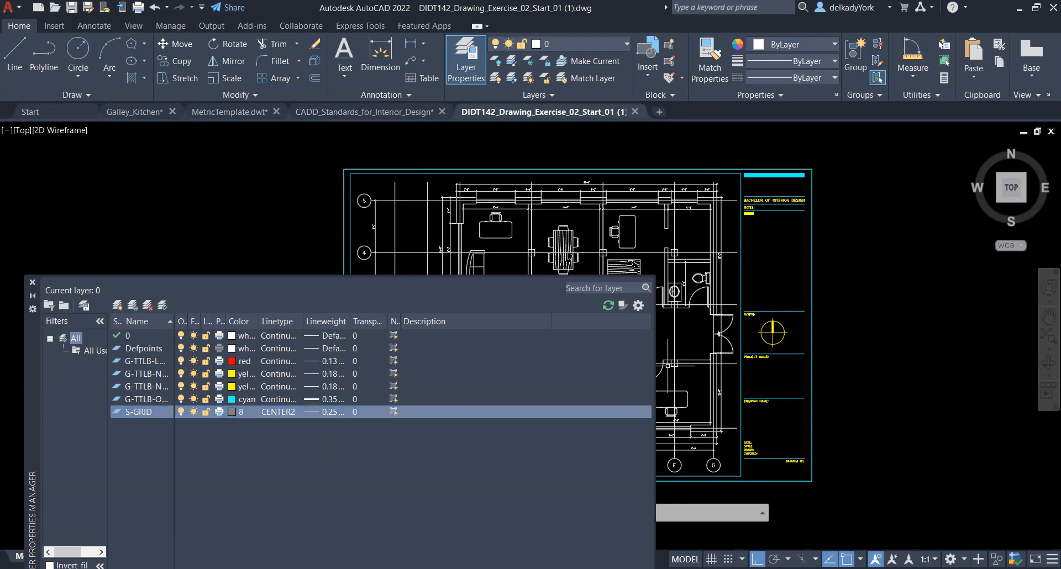
Review the PDF layer table again, then make S-GRID the current layer in AutoCAD and close the Layer Properties Manager
key(alt+Tab)
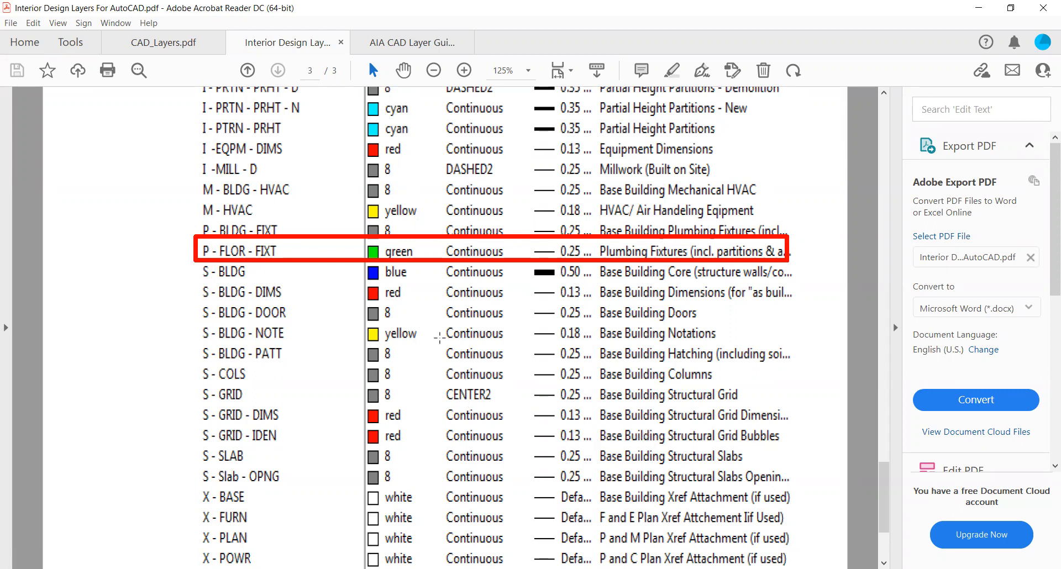
scroll(440, 339, up, 6)
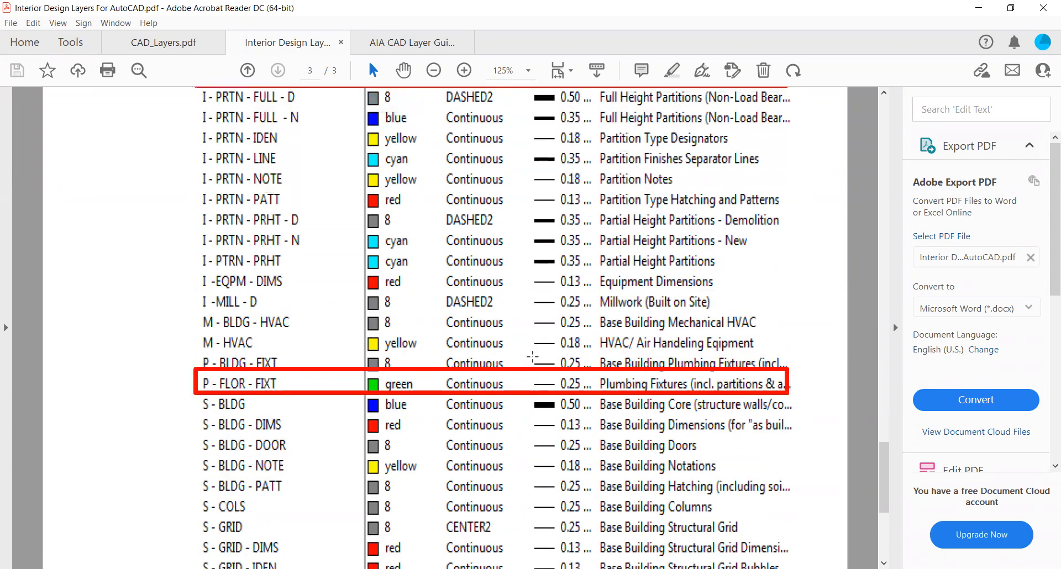
scroll(538, 358, down, 6)
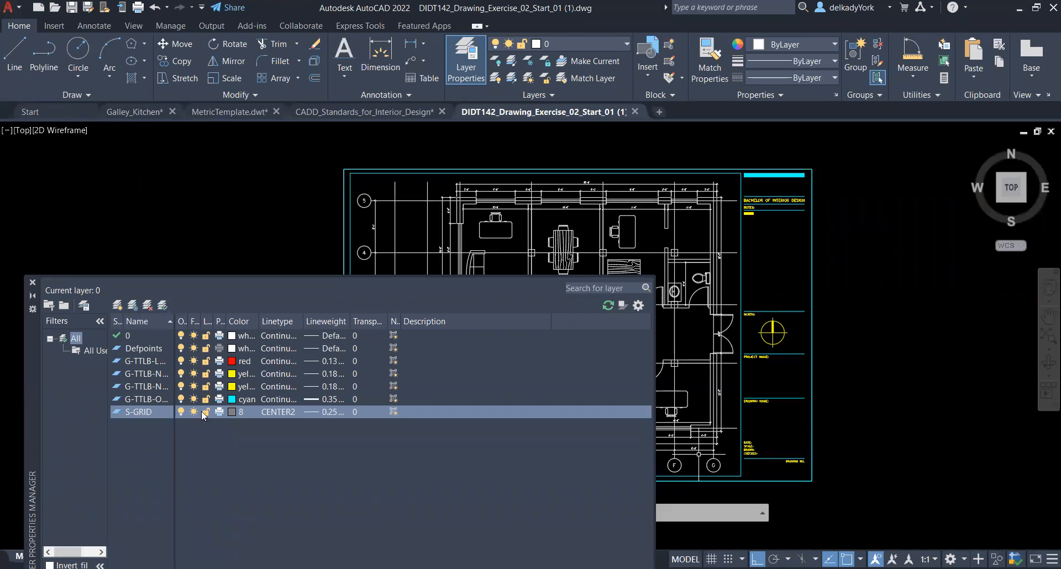
click(162, 305)
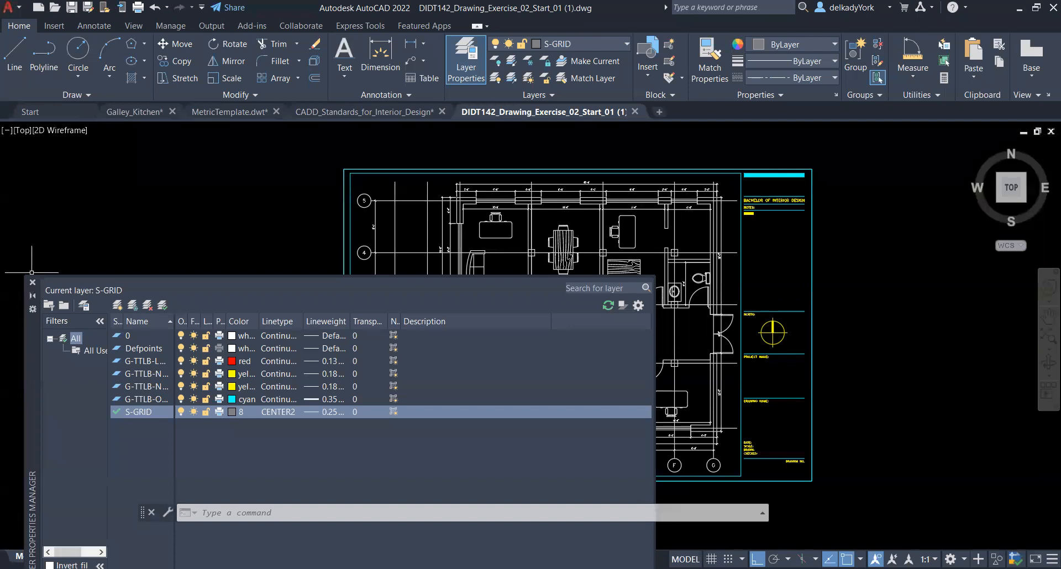
click(32, 282)
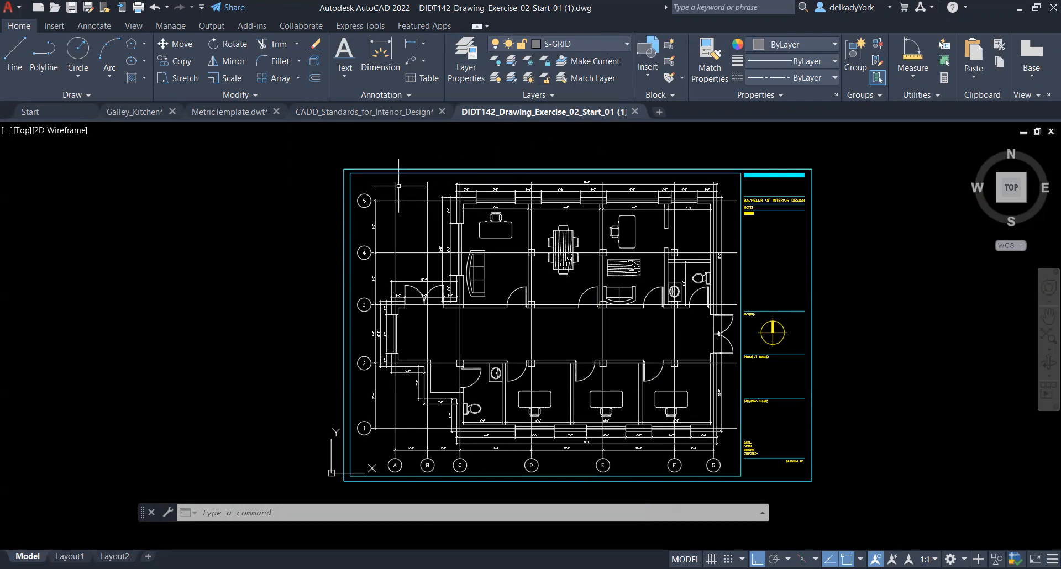
Move the five horizontal structural grid lines at bubbles 1 to 5 onto the S-GRID layer and clear the selection
scroll(404, 183, up, 4)
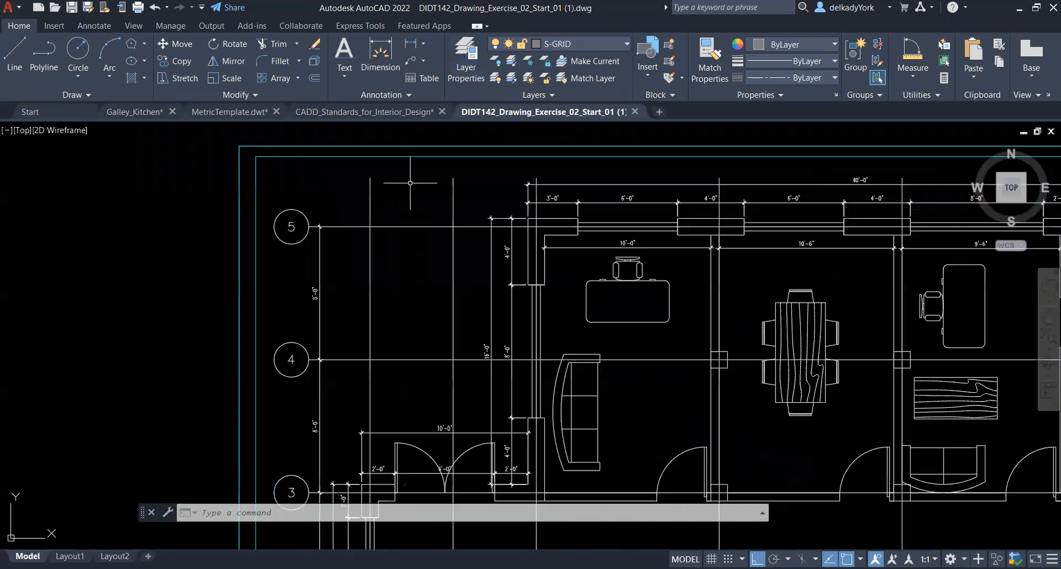
click(414, 227)
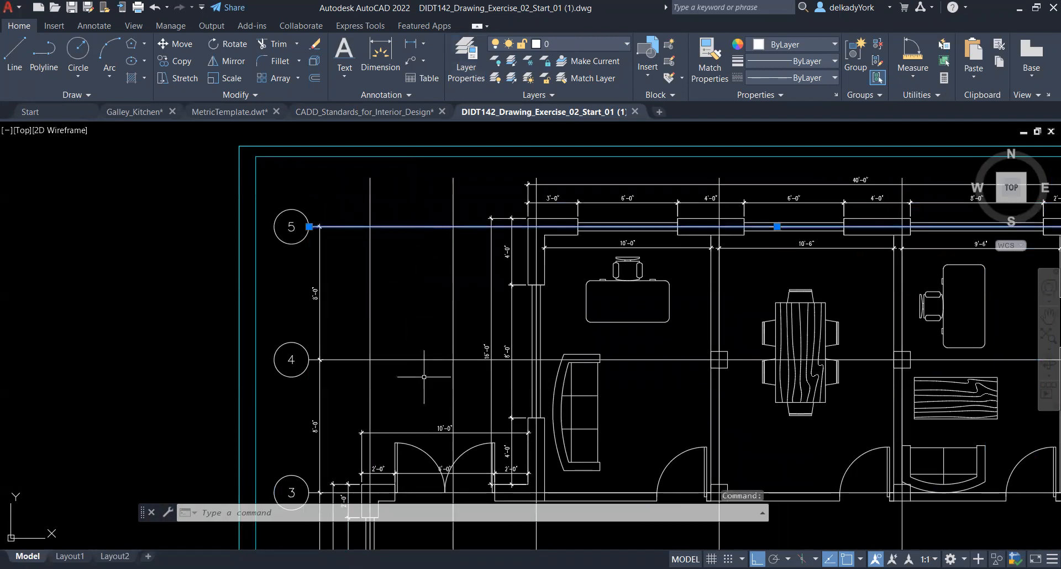
click(422, 360)
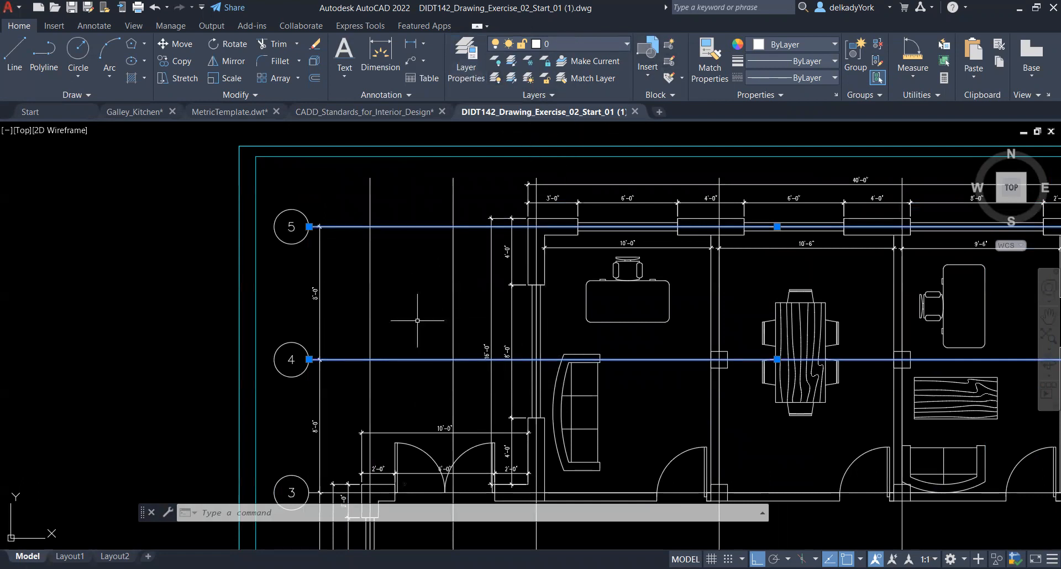
scroll(412, 204, down, 2)
scroll(395, 415, up, 2)
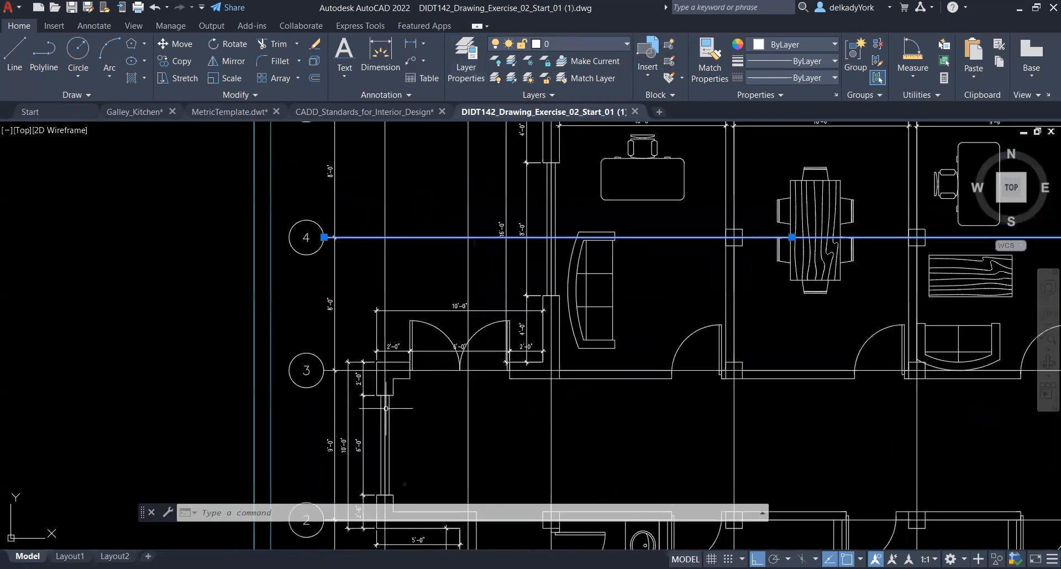
scroll(335, 390, up, 2)
scroll(339, 396, up, 2)
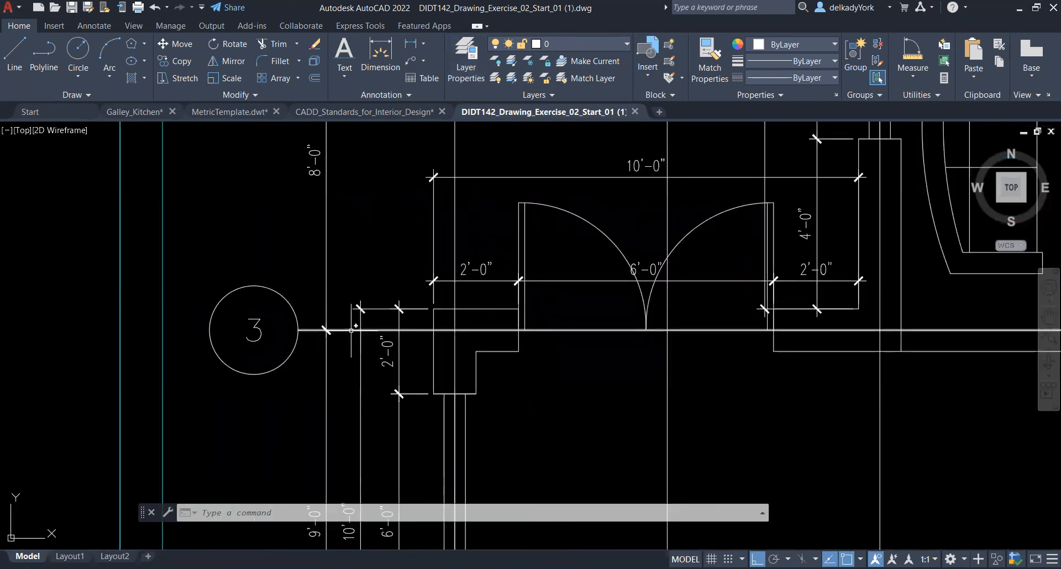
click(351, 330)
scroll(398, 229, down, 2)
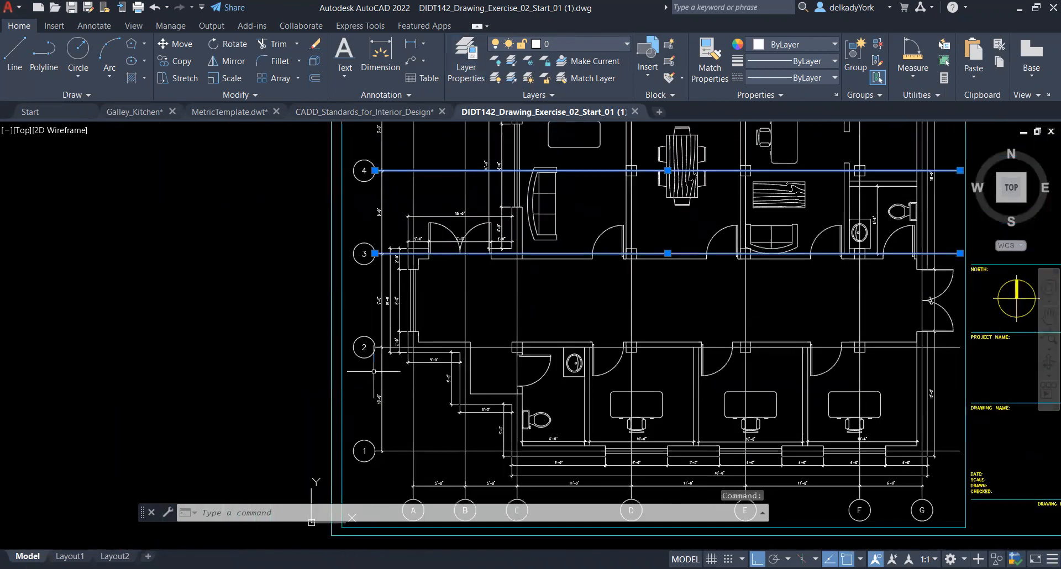
scroll(373, 372, up, 2)
click(446, 215)
scroll(442, 304, down, 3)
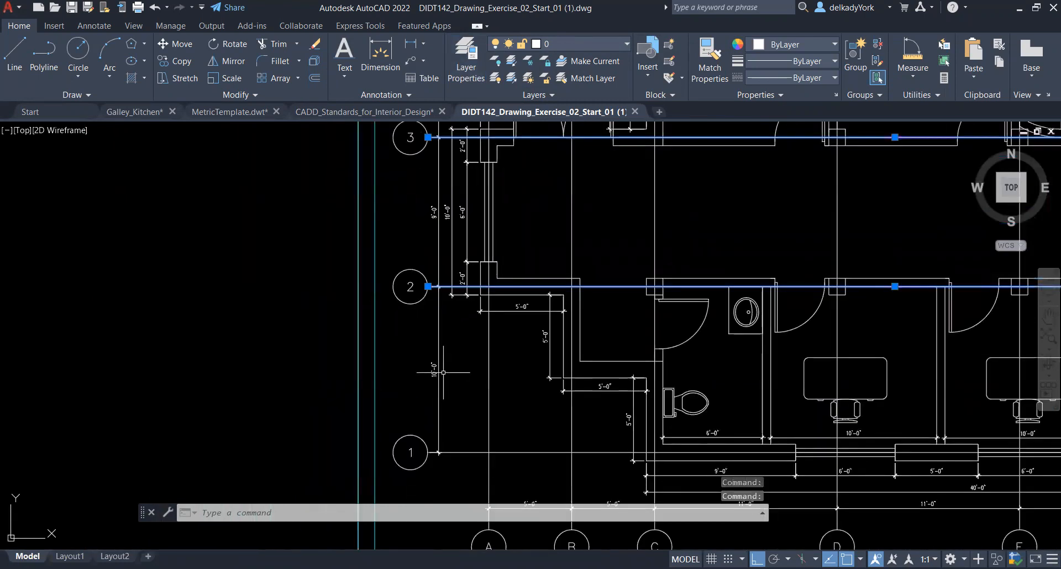
scroll(437, 370, down, 2)
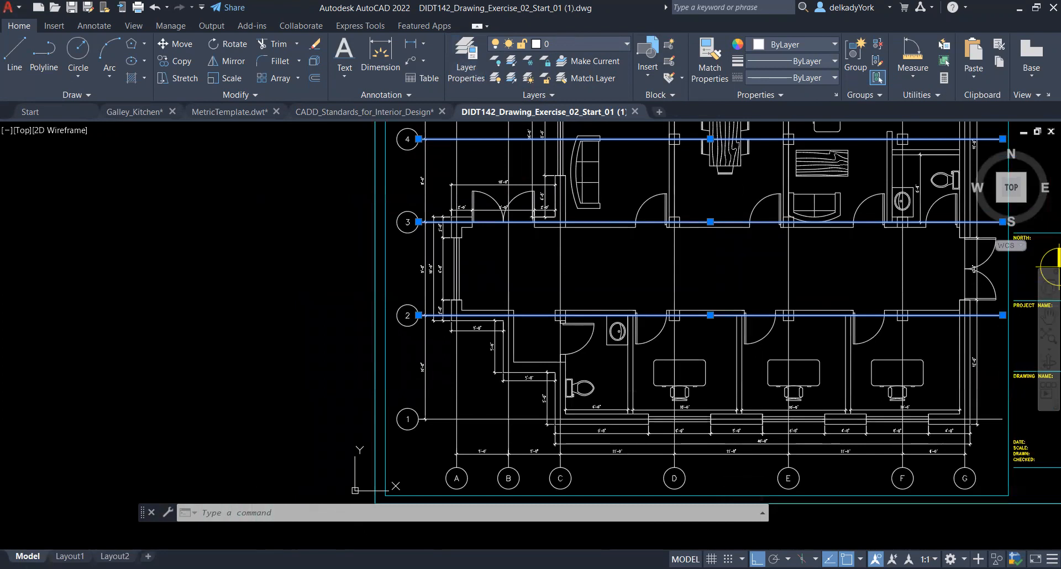
click(447, 418)
click(627, 48)
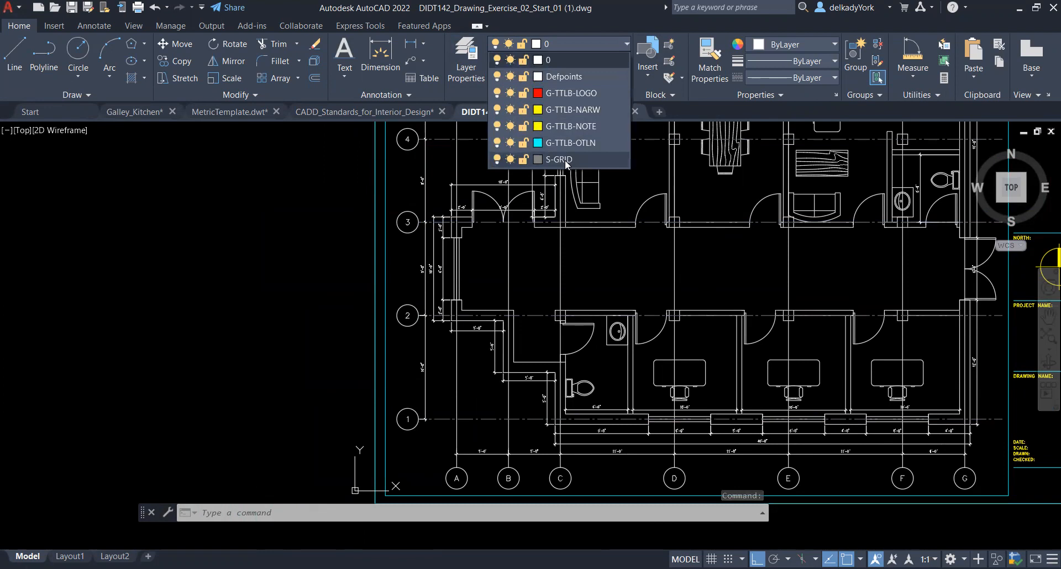
click(566, 160)
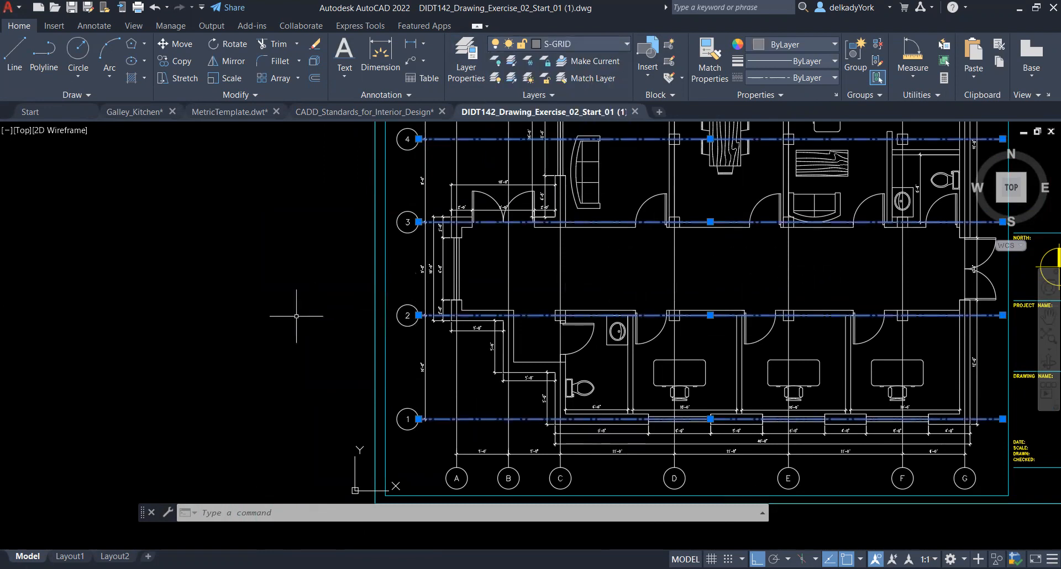
scroll(298, 318, down, 3)
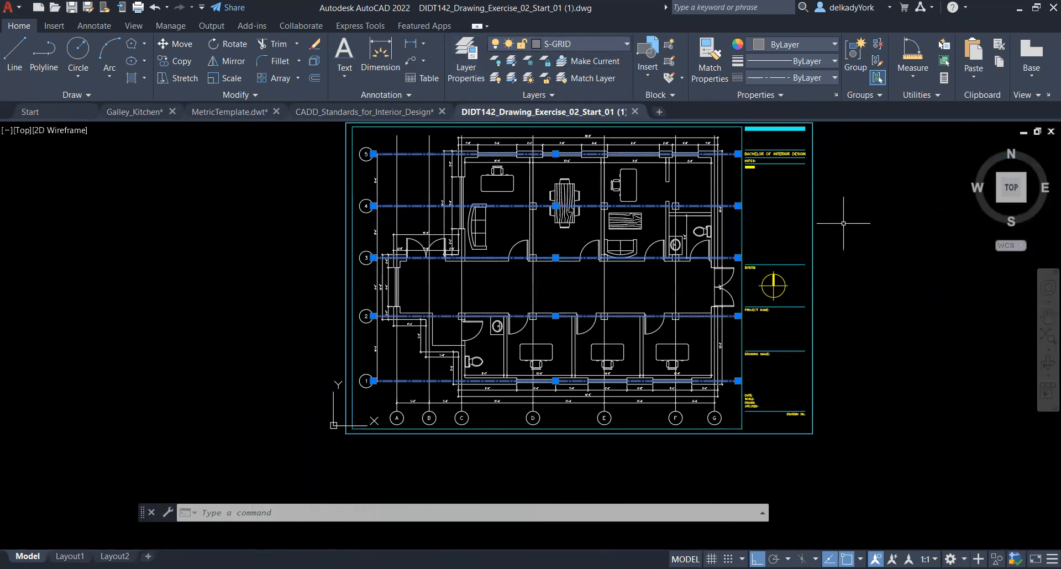
key(Escape)
scroll(462, 180, up, 2)
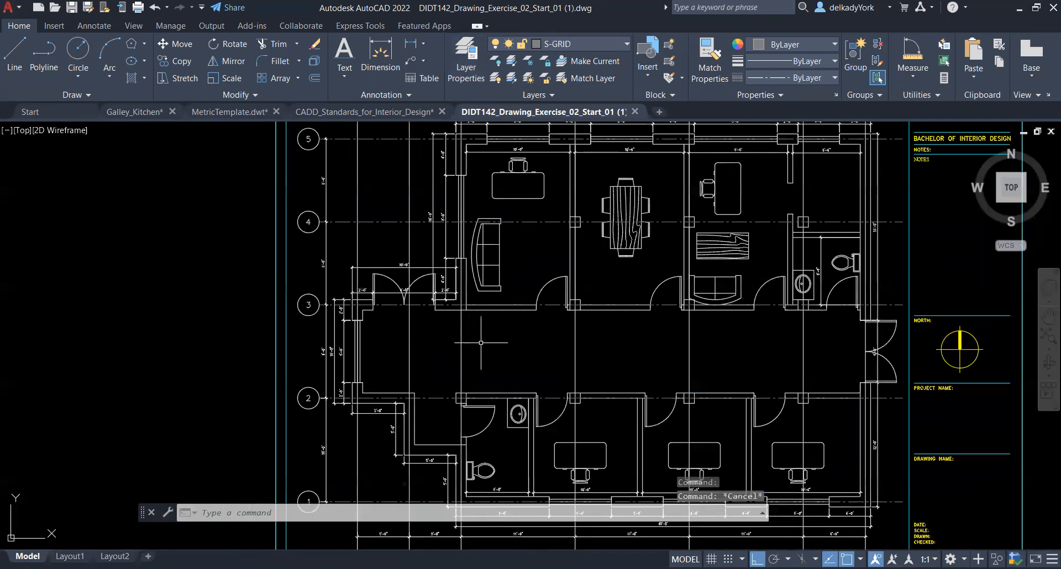
Move the seven vertical structural grid lines at bubbles A to G onto the S-GRID layer and clear the selection
scroll(478, 343, down, 2)
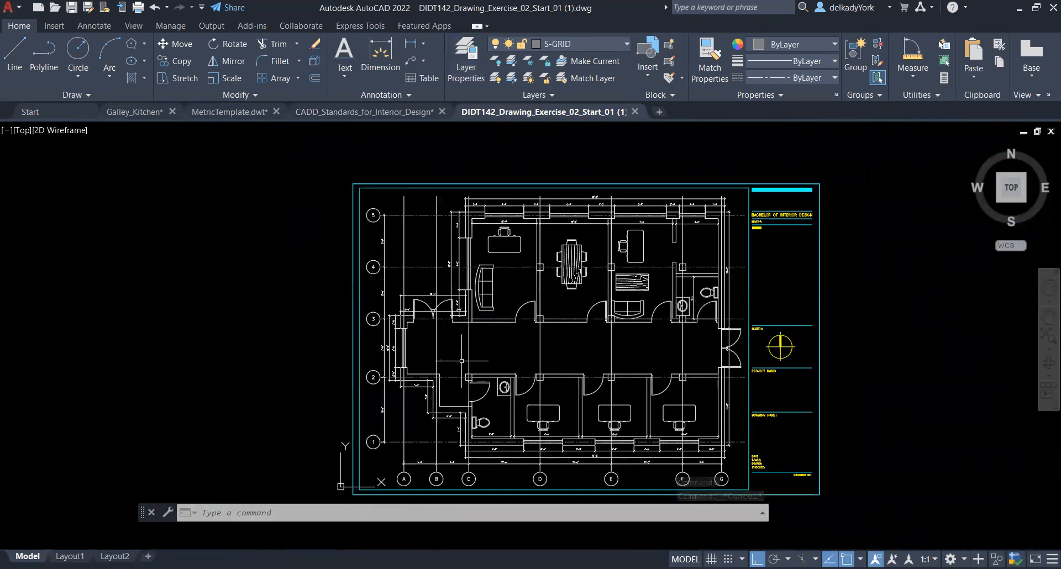
scroll(422, 420, up, 2)
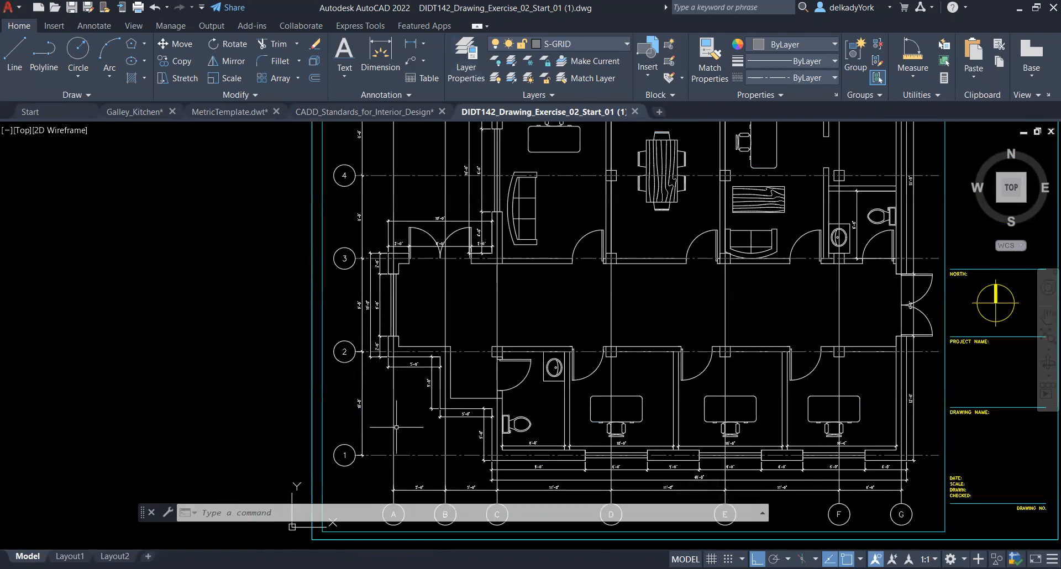
click(394, 426)
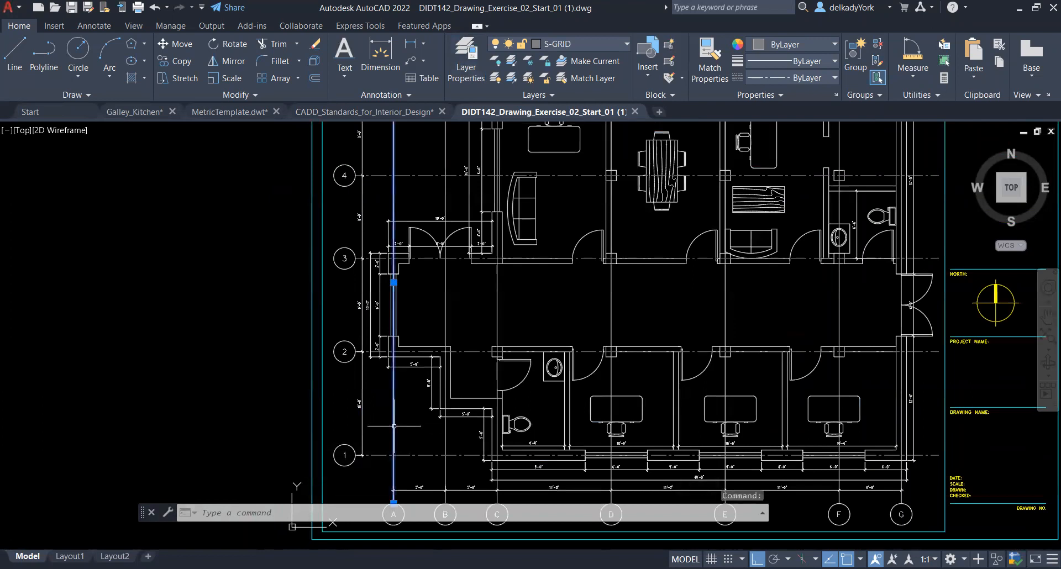
click(446, 317)
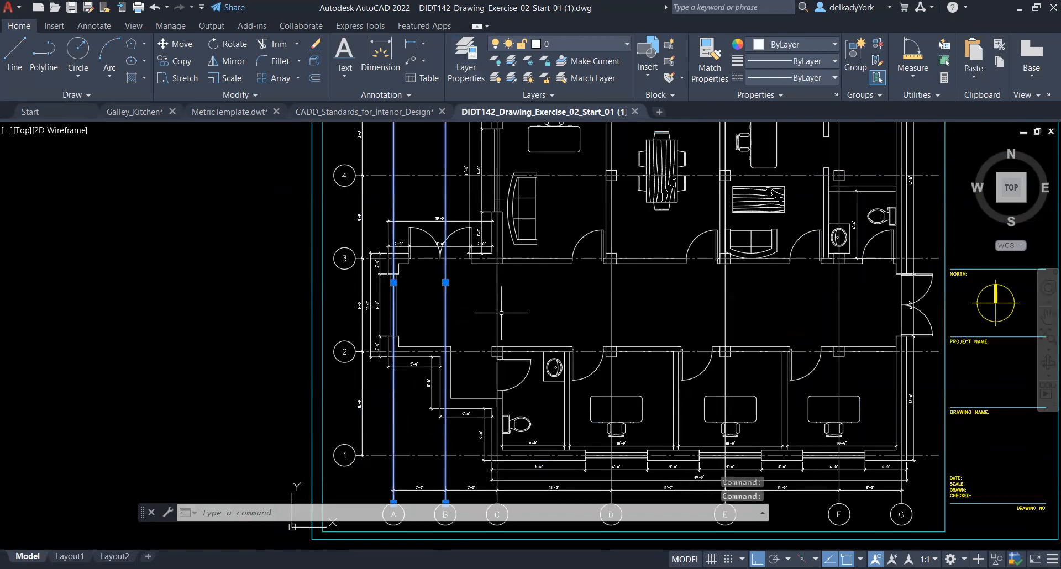
click(497, 313)
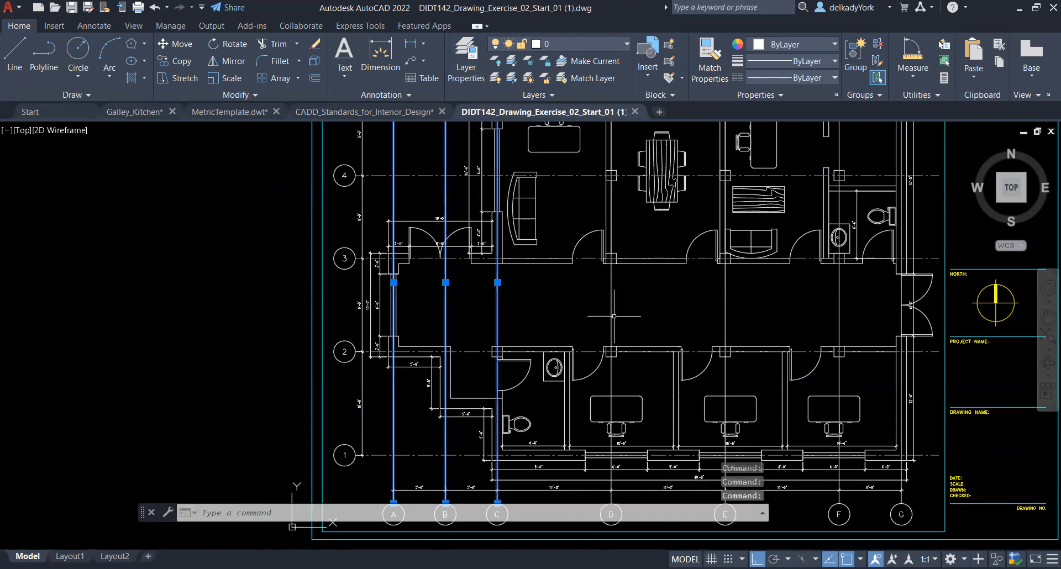
click(613, 316)
click(726, 314)
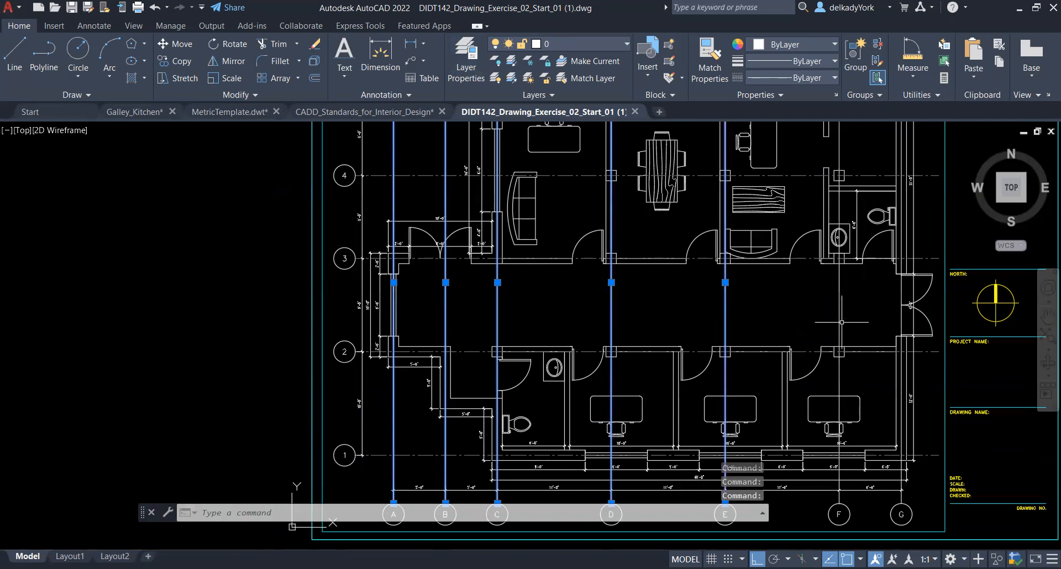
click(839, 322)
scroll(841, 322, down, 3)
scroll(775, 335, up, 3)
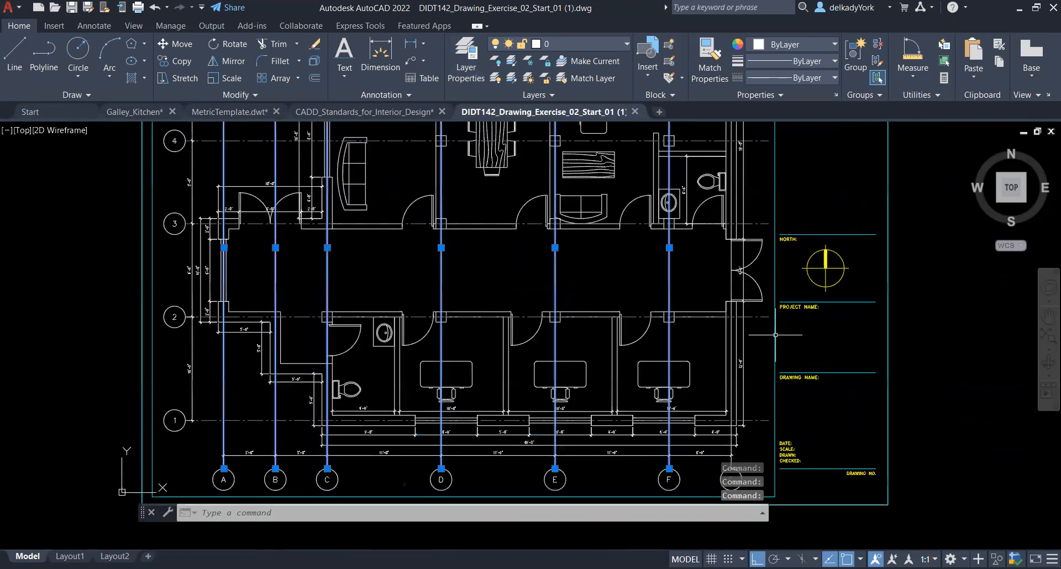
scroll(775, 335, up, 3)
scroll(696, 250, down, 3)
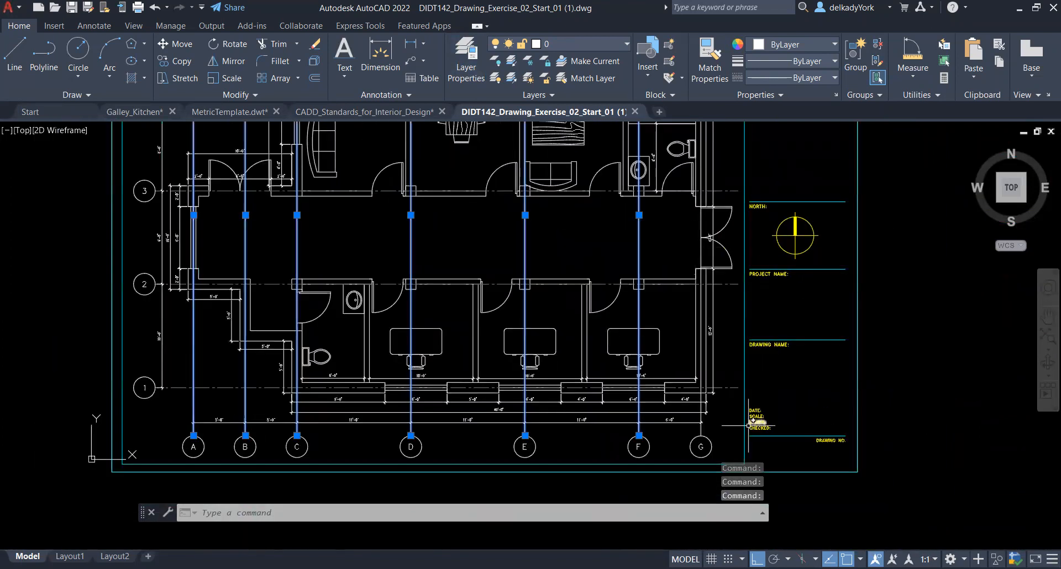
scroll(735, 420, up, 4)
click(656, 413)
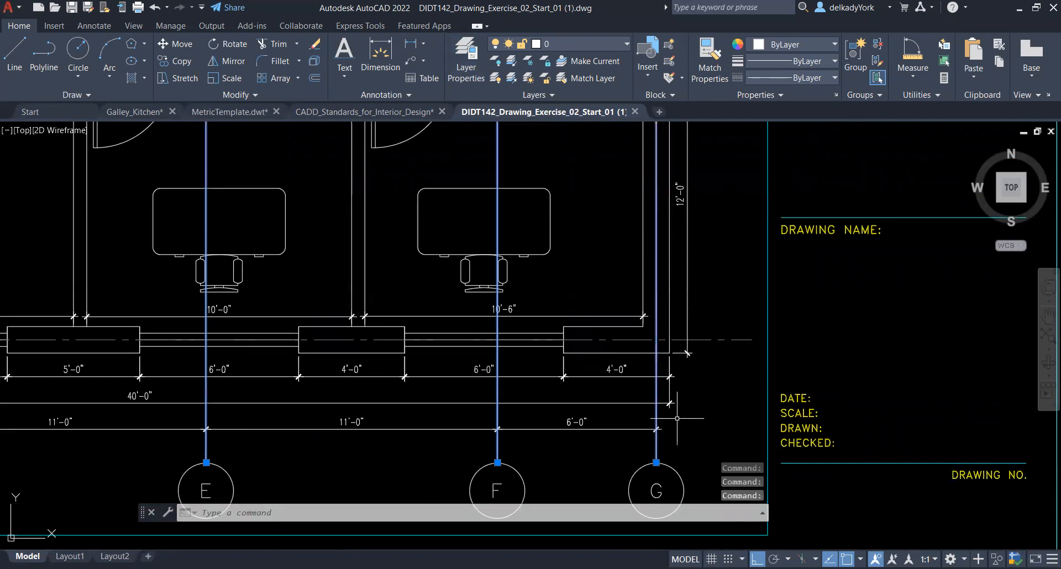
click(627, 44)
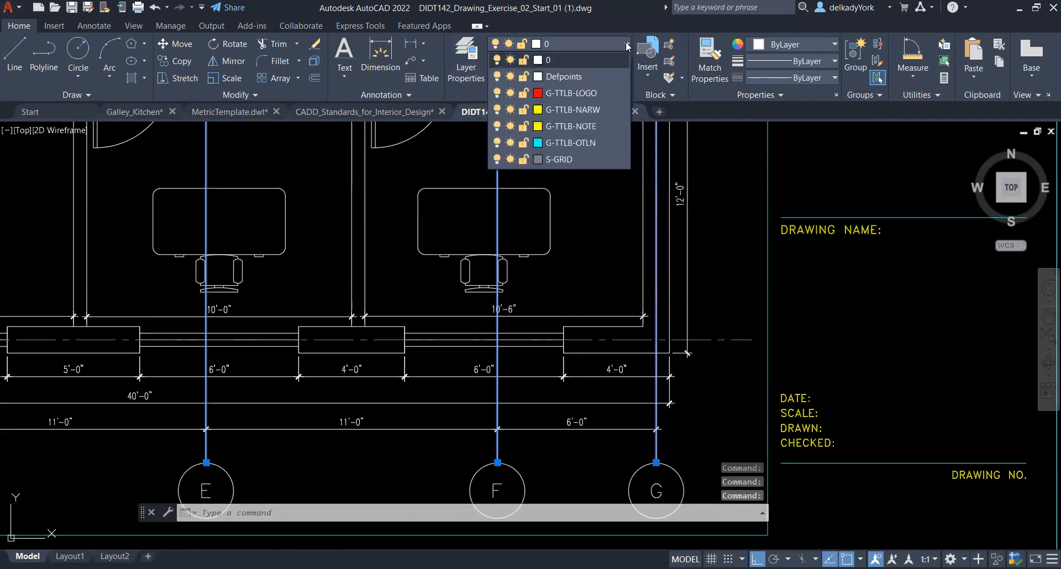
click(564, 161)
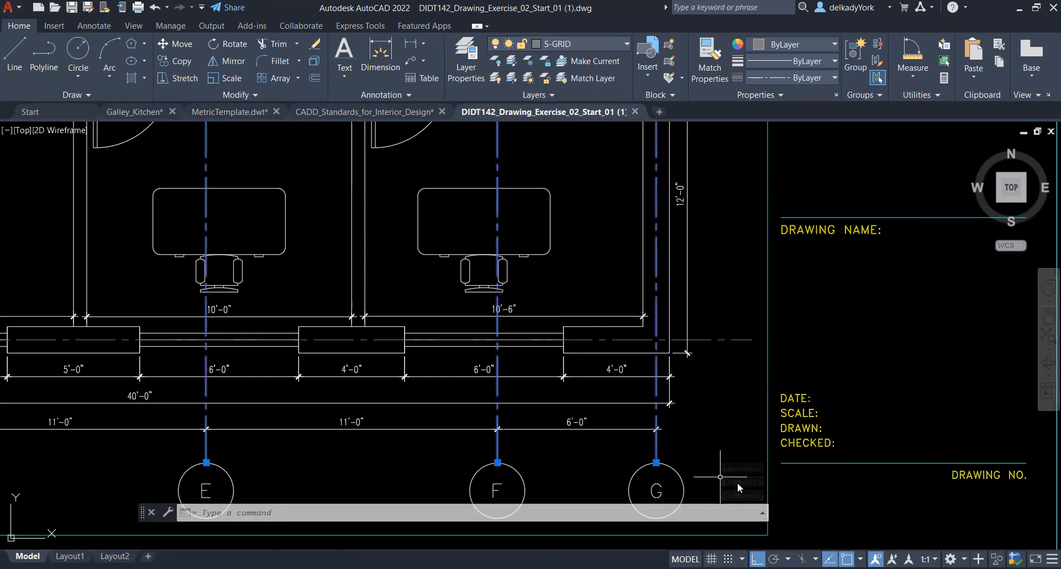
scroll(737, 483, down, 6)
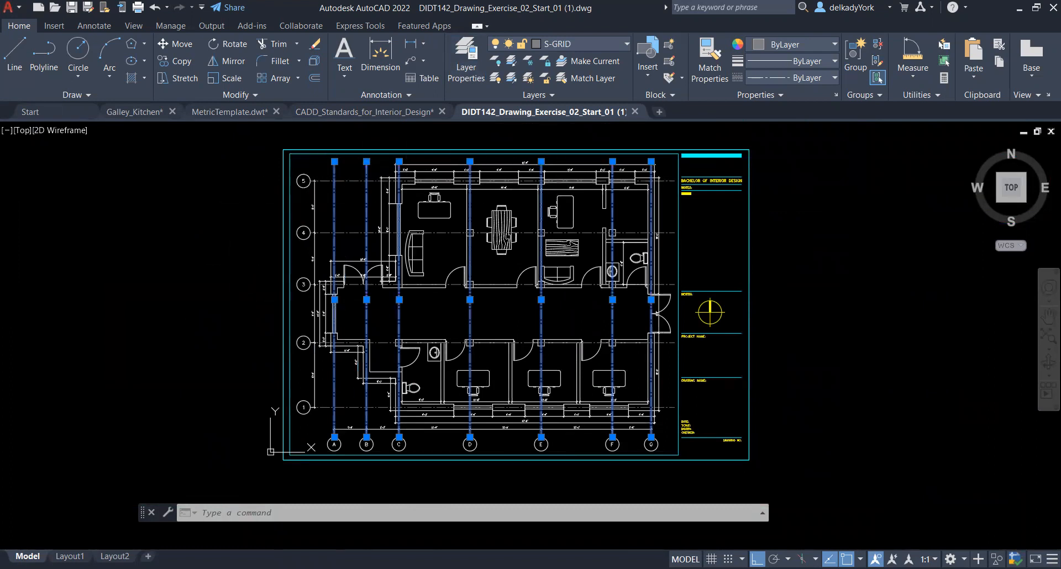
key(Escape)
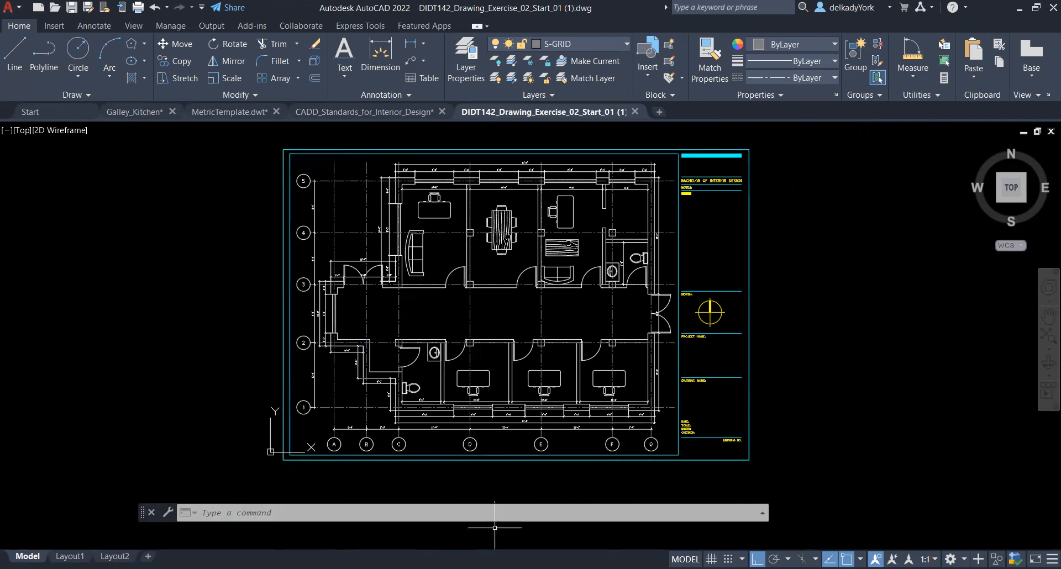
Check the grid bubble layer name in the Microsoft Whiteboard notes, and create a new layer named S-GRID-IDEN in AutoCAD
key(alt+Tab)
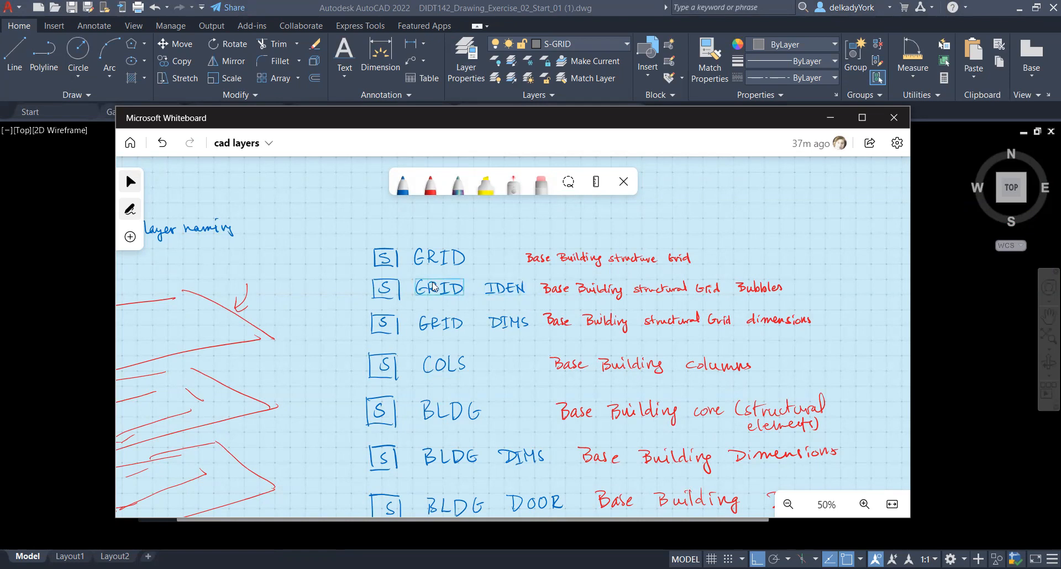
click(430, 184)
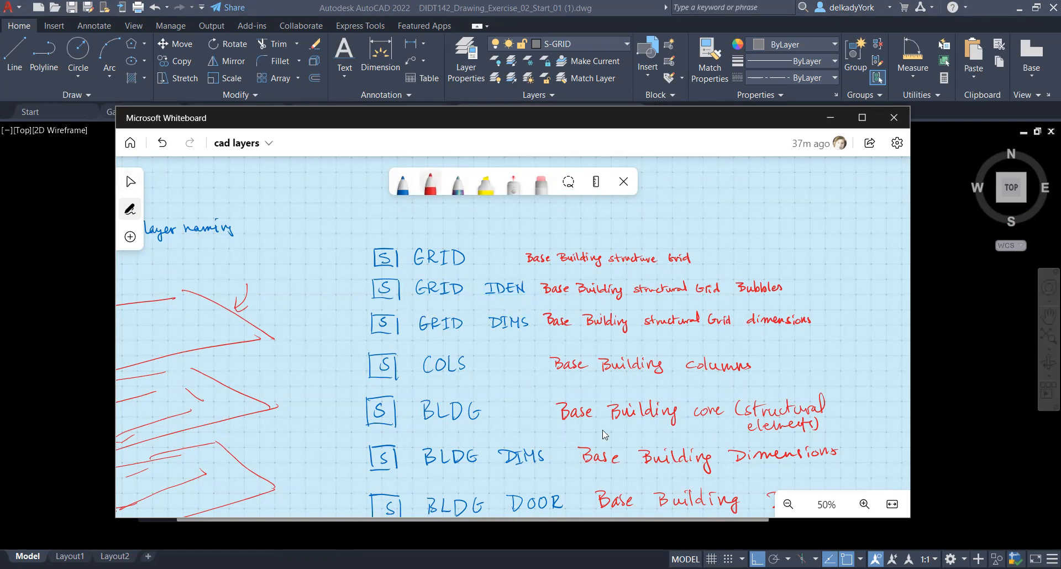
key(alt+Tab)
click(467, 61)
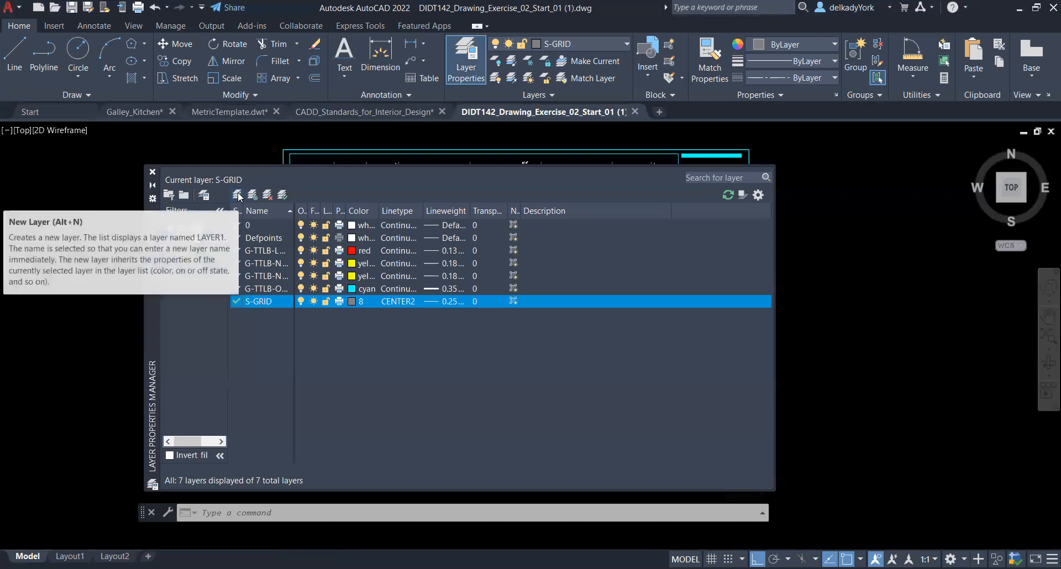
click(238, 195)
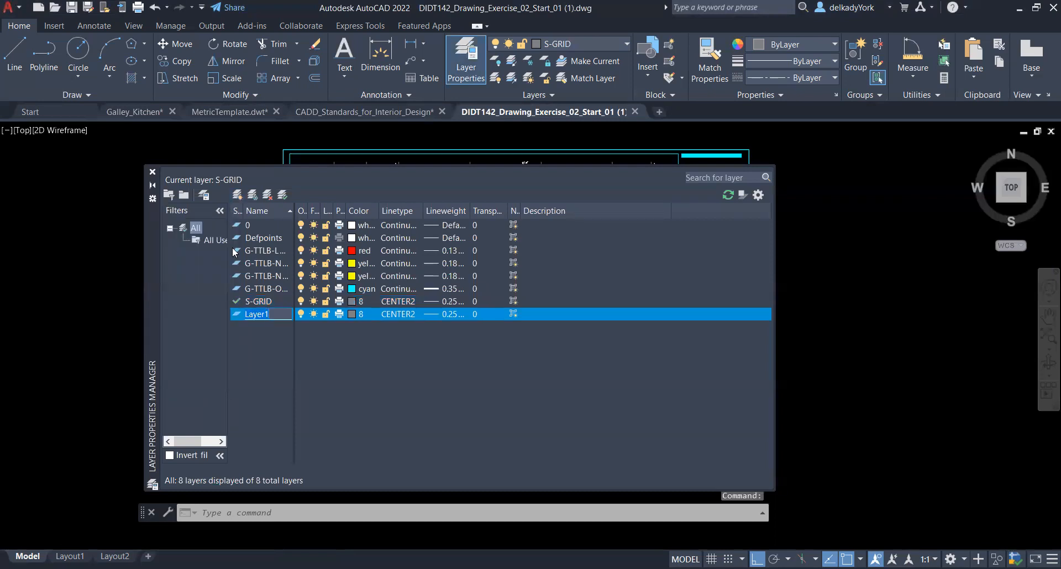
text(S-GRID-IDEN)
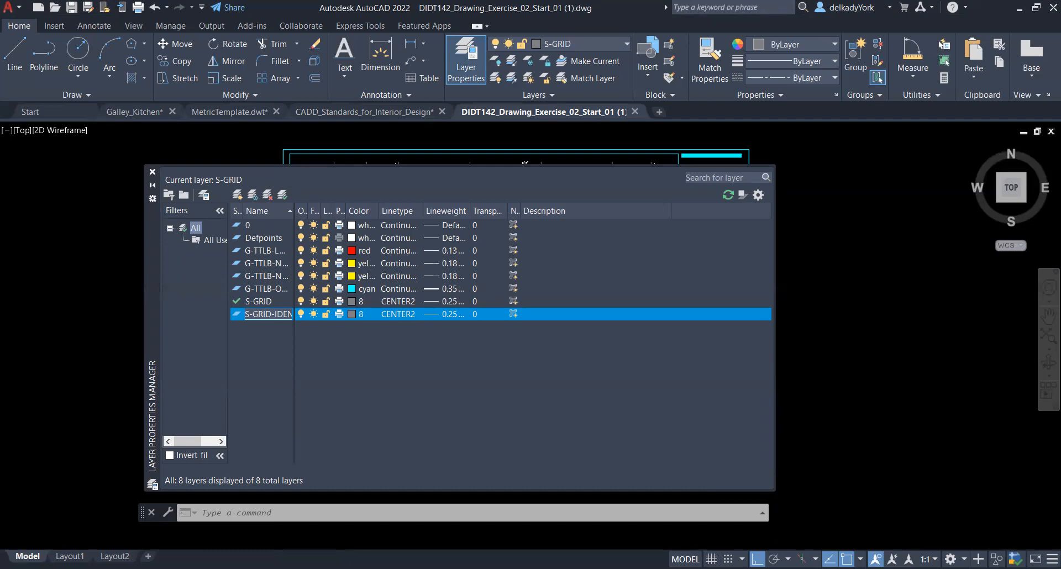
Check S-GRID-IDEN in the PDF layer table, and set the layer's color to red and its linetype to Continuous in AutoCAD
key(alt+Tab)
scroll(271, 401, down, 1)
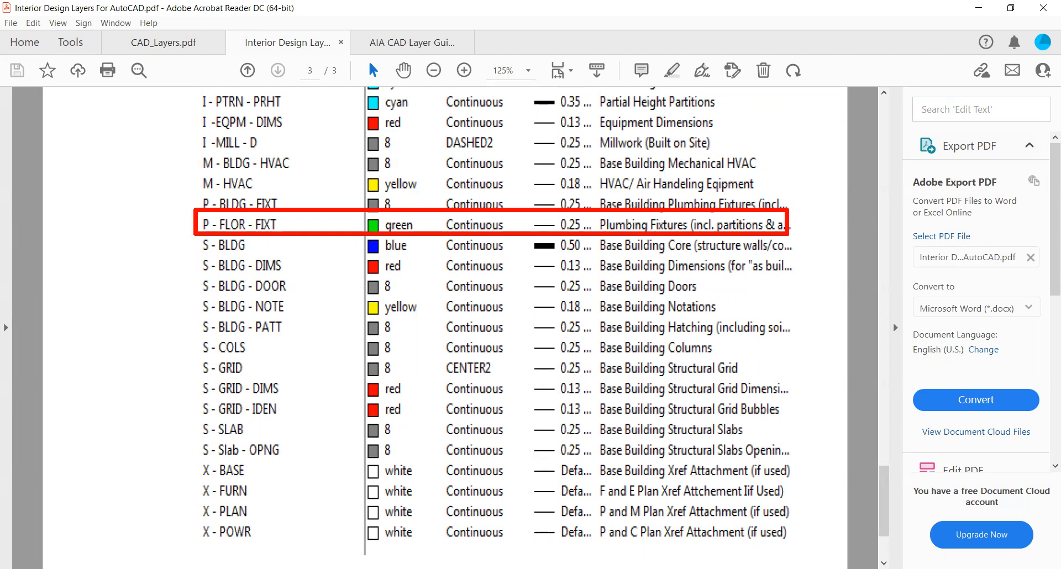
key(alt+Tab)
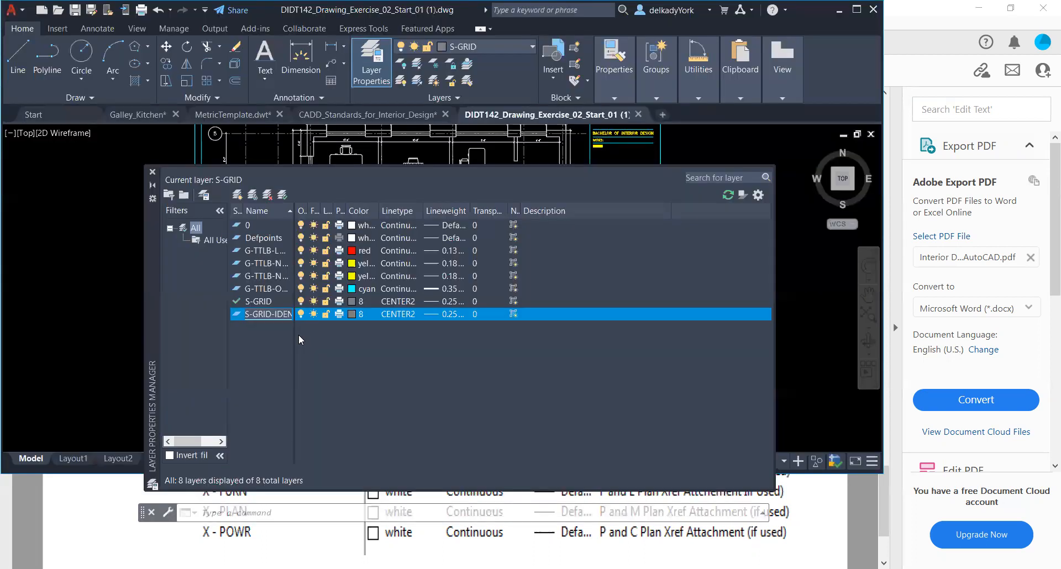
click(351, 316)
click(413, 320)
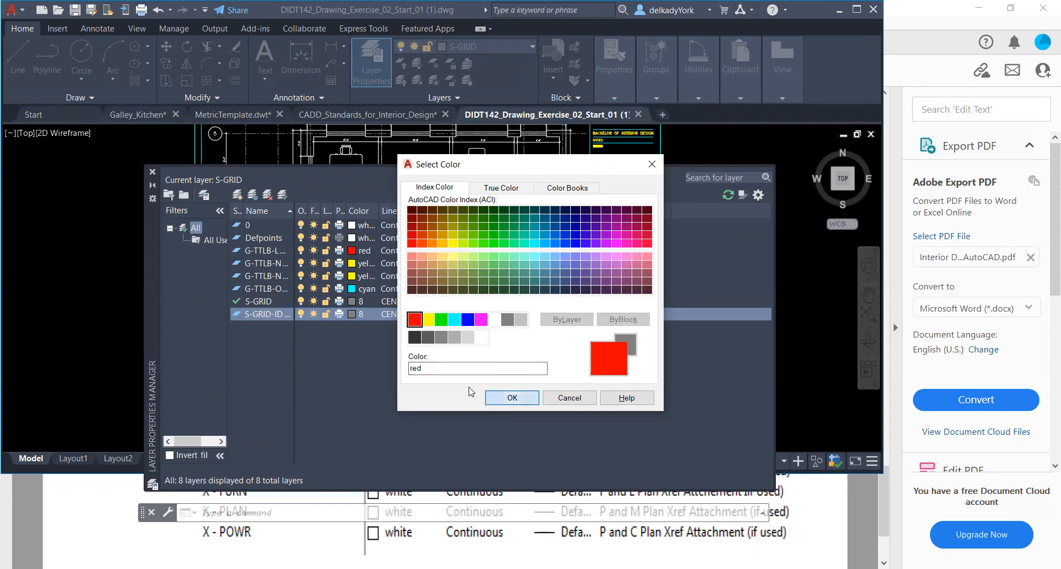
click(513, 398)
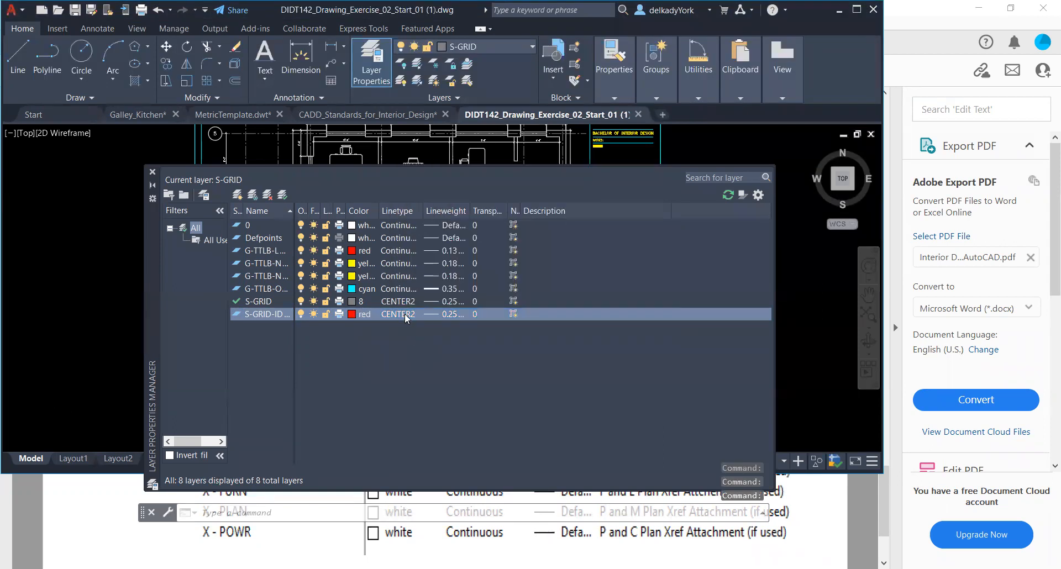
click(406, 315)
click(411, 264)
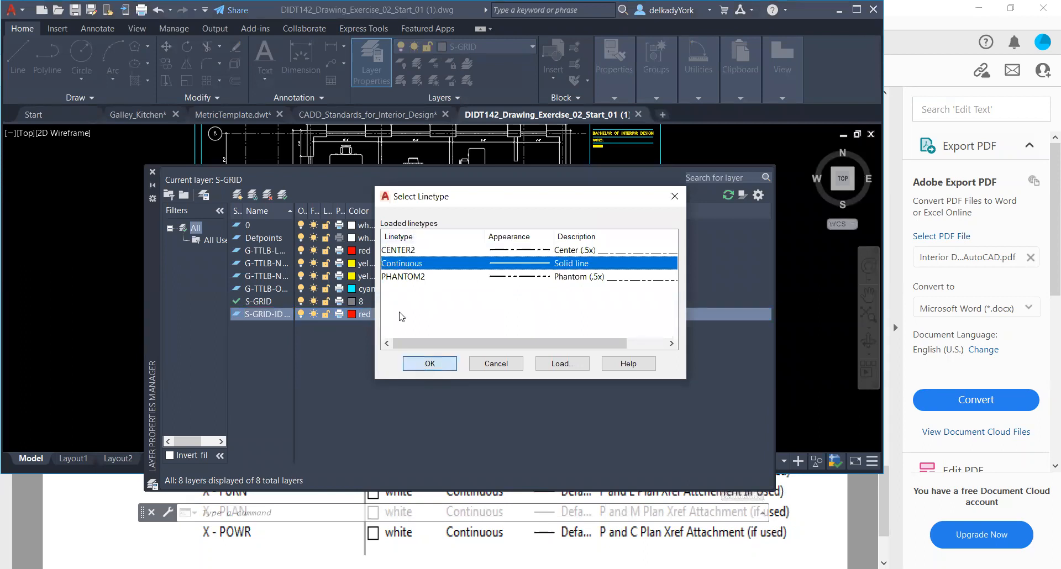
key(Return)
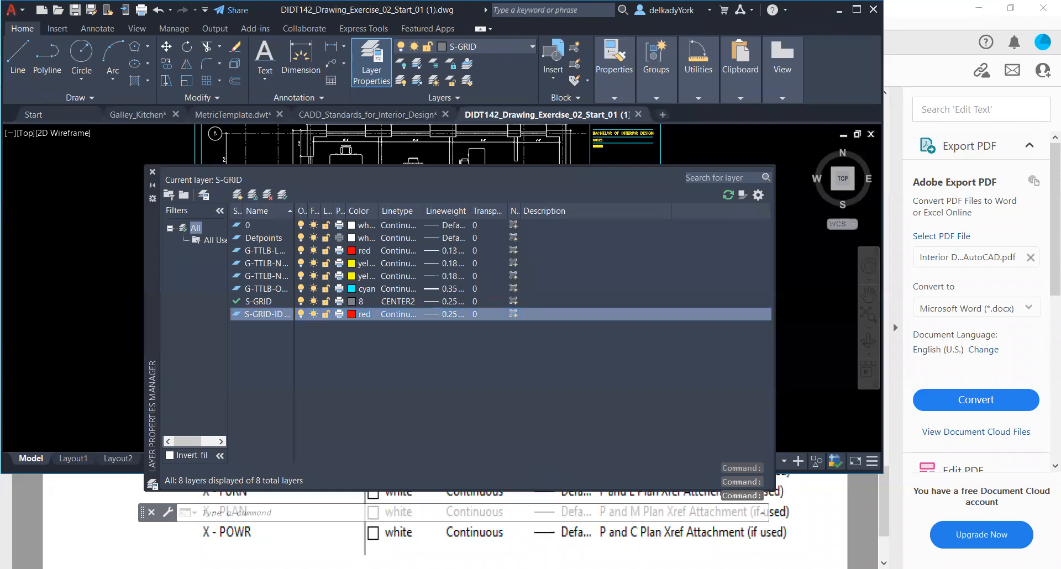
Check the S-GRID-IDEN lineweight in the PDF layer table, and set the layer's lineweight to 0.13 mm in AutoCAD
key(alt+Tab)
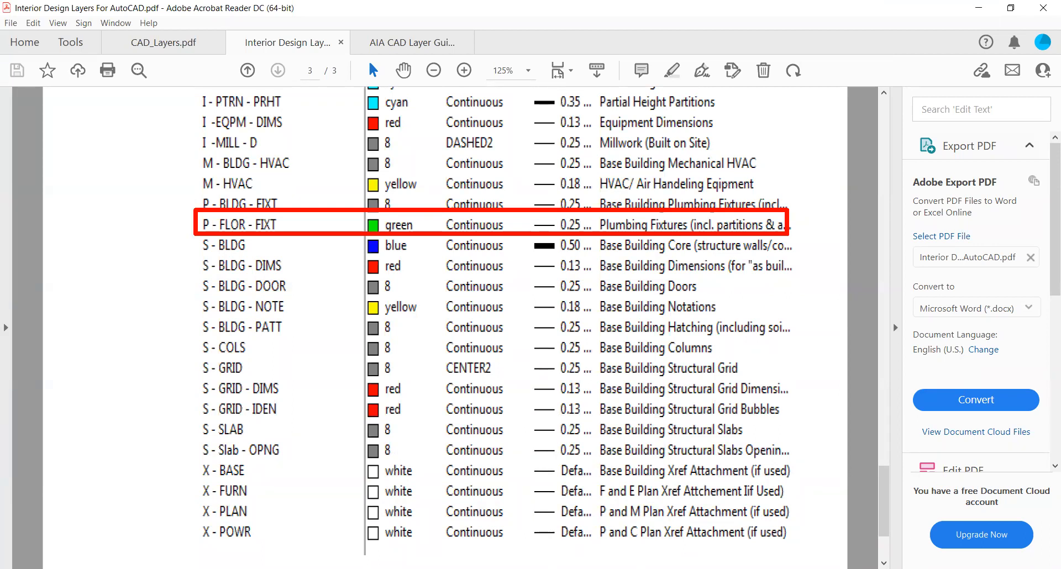
key(alt+Tab)
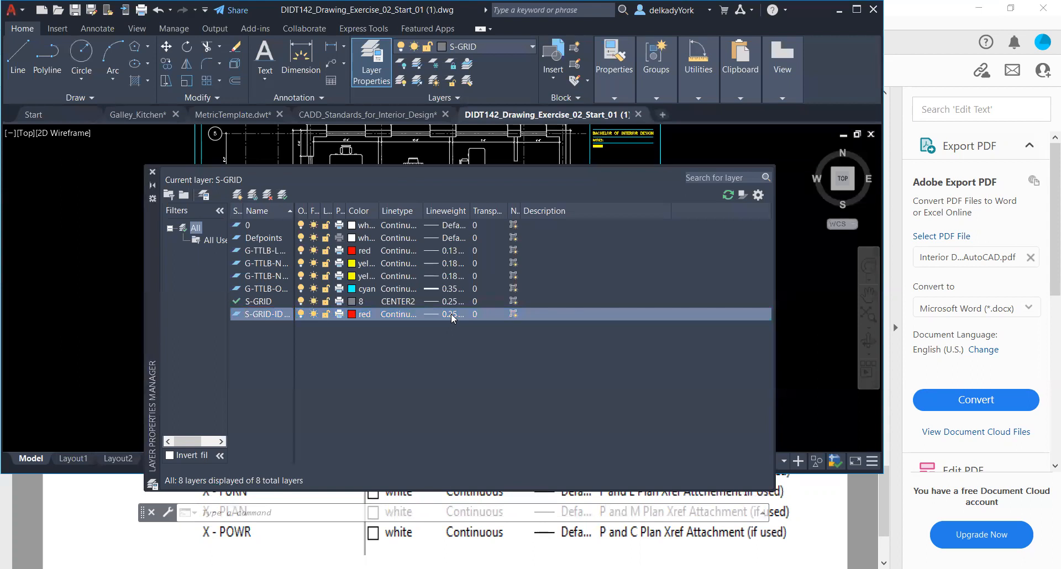
click(452, 318)
click(482, 255)
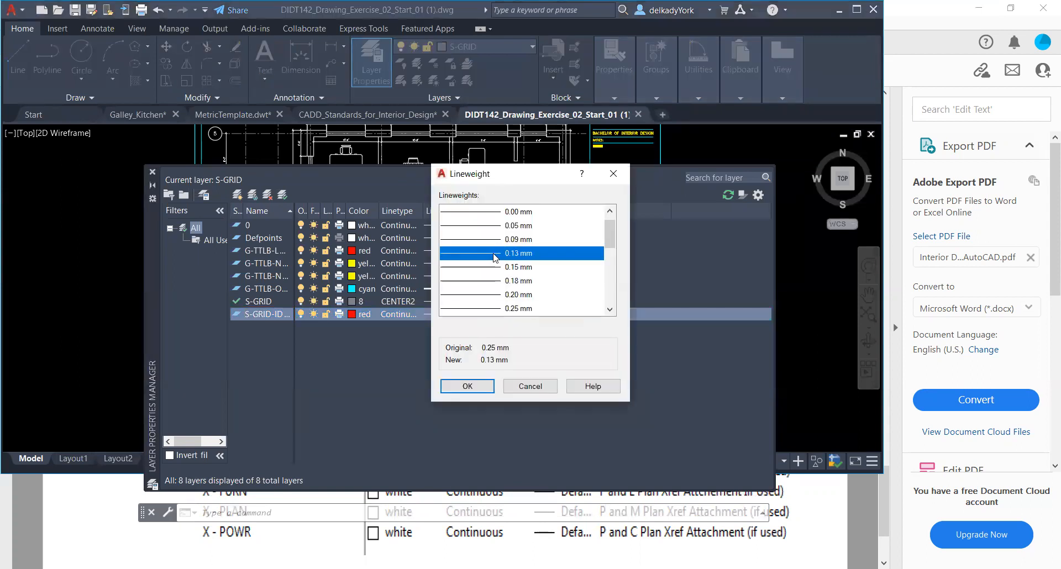
click(467, 386)
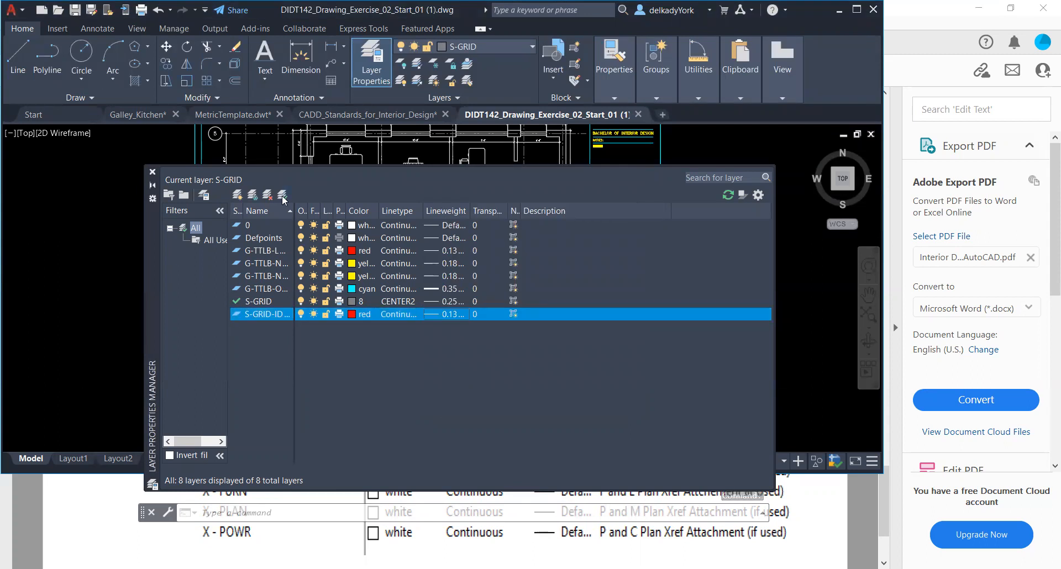
Make S-GRID-IDEN the current layer, and return from the Layer Properties Manager to a maximized AutoCAD drawing window
click(283, 196)
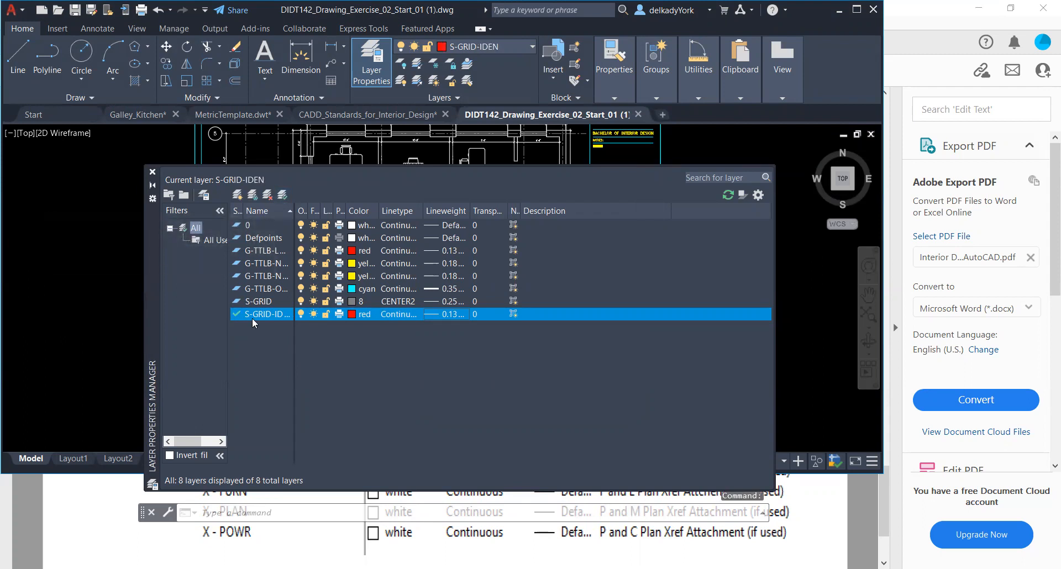
click(153, 172)
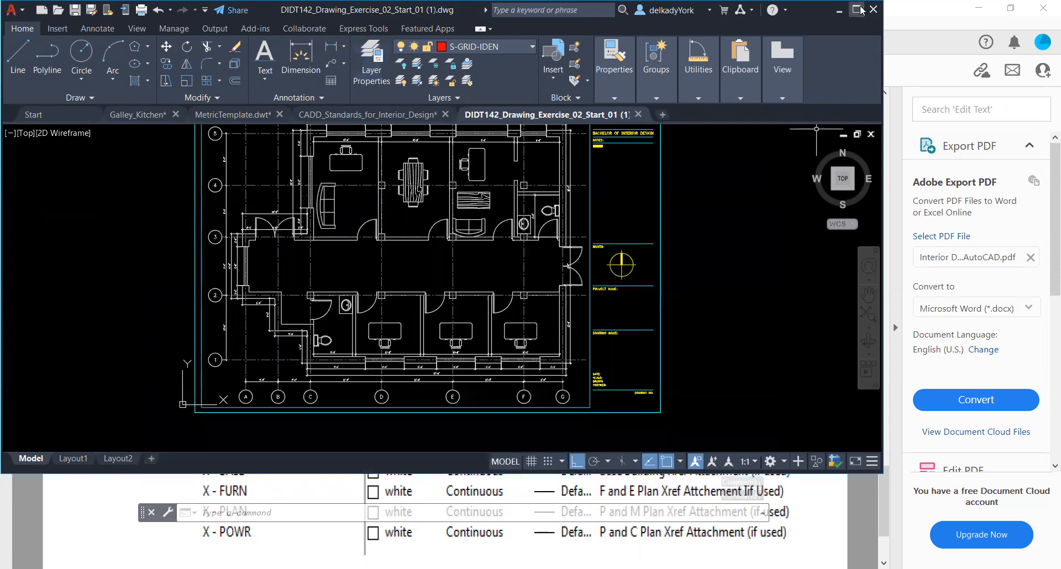
click(858, 10)
Select the numbered grid bubbles 5 through 1 beside the office plan
scroll(379, 170, up, 5)
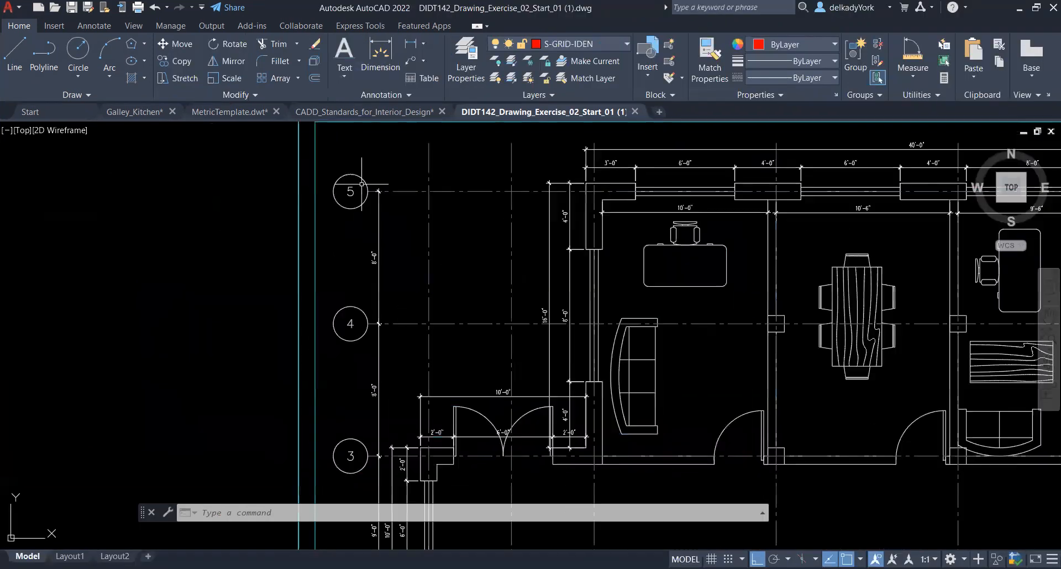
click(360, 177)
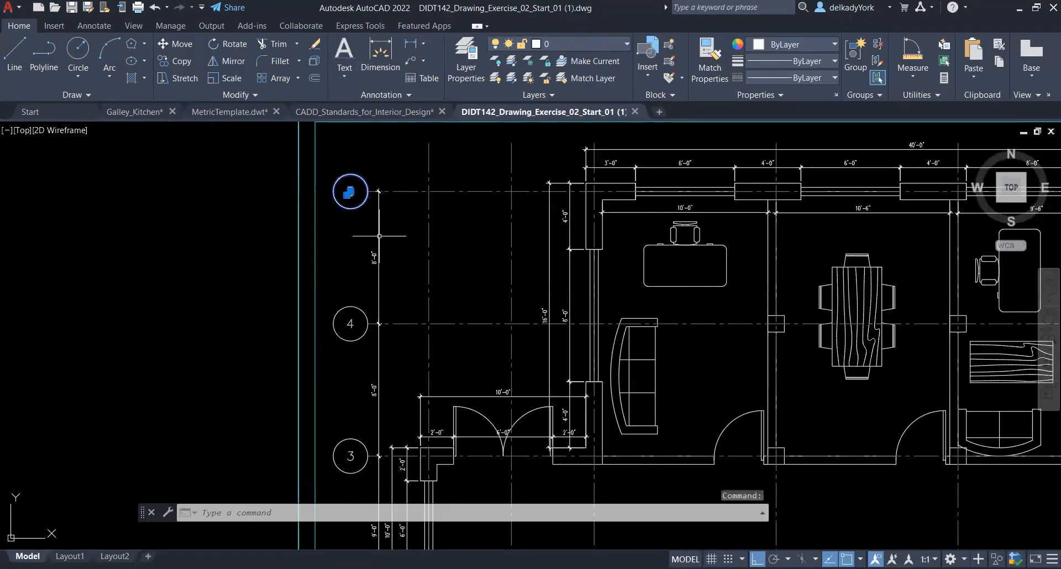
click(357, 315)
scroll(359, 313, down, 3)
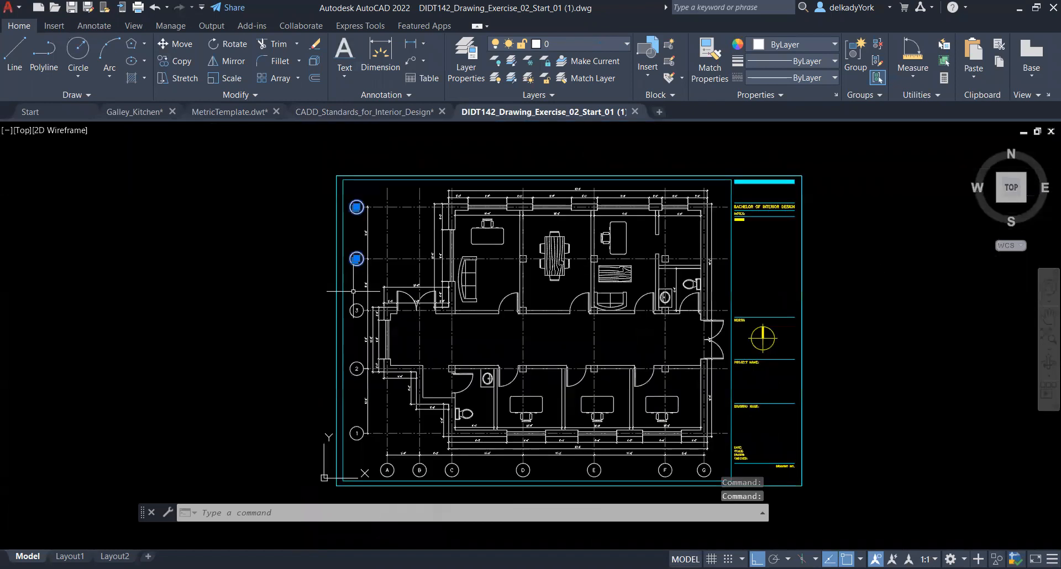
scroll(367, 317, down, 3)
scroll(338, 317, up, 6)
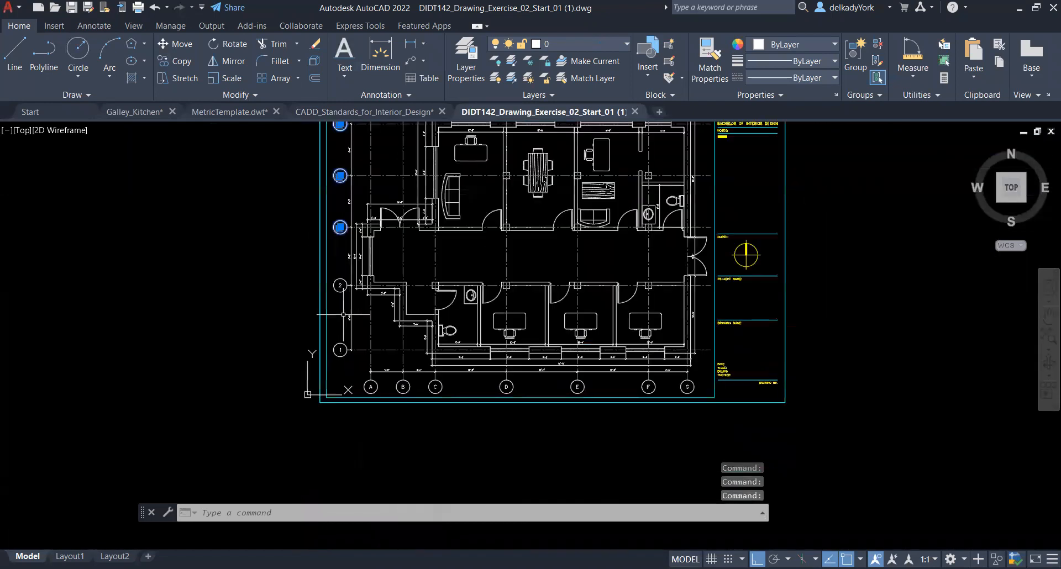
click(335, 235)
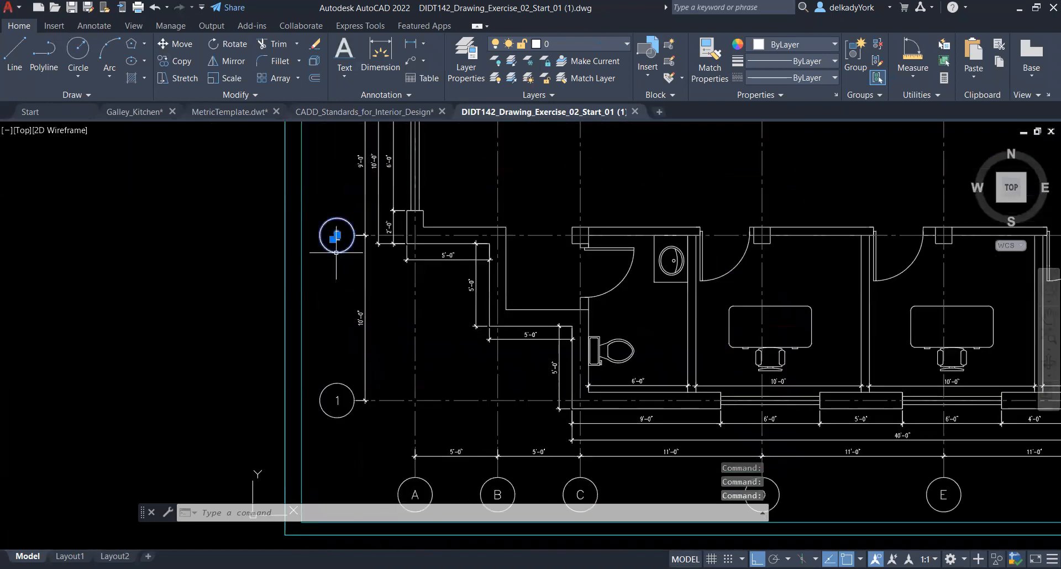
click(346, 388)
Add the lettered grid bubbles A through G below the plan to the selection, and assign all selected bubbles to the S-GRID-IDEN layer
scroll(381, 409, up, 2)
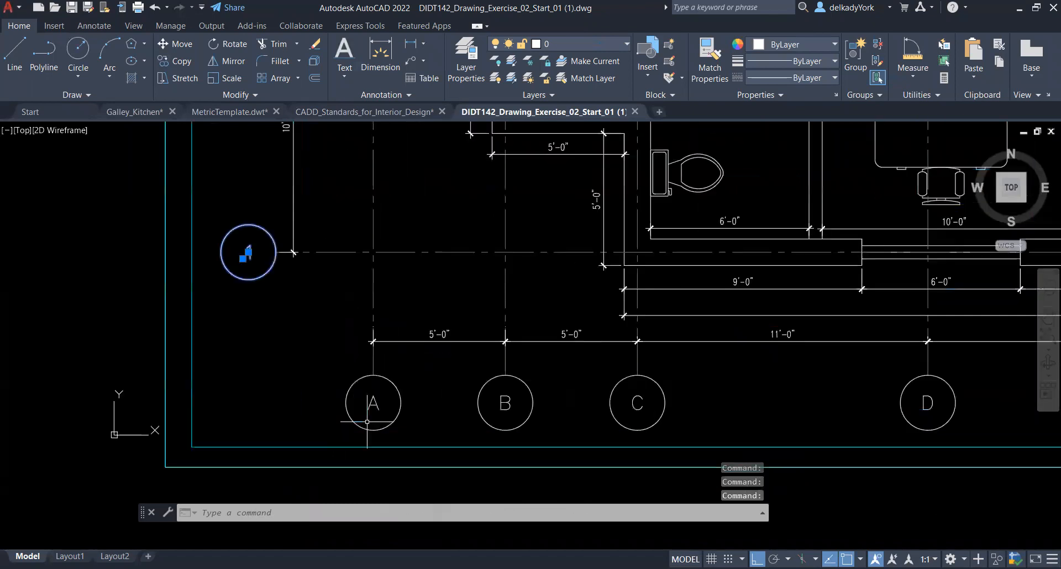
click(401, 394)
click(499, 382)
click(636, 387)
scroll(658, 367, up, 2)
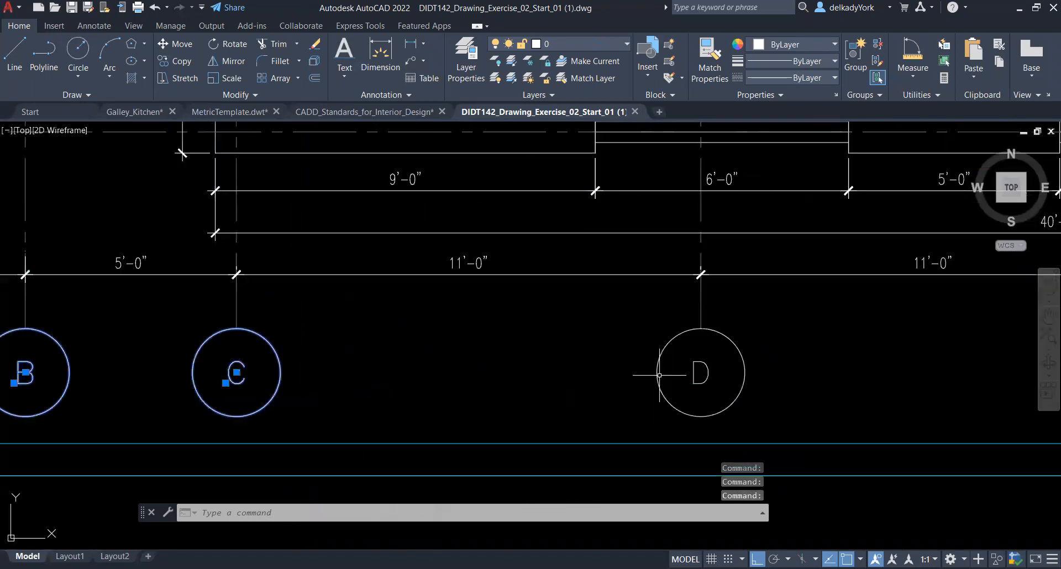
click(745, 366)
scroll(301, 367, down, 3)
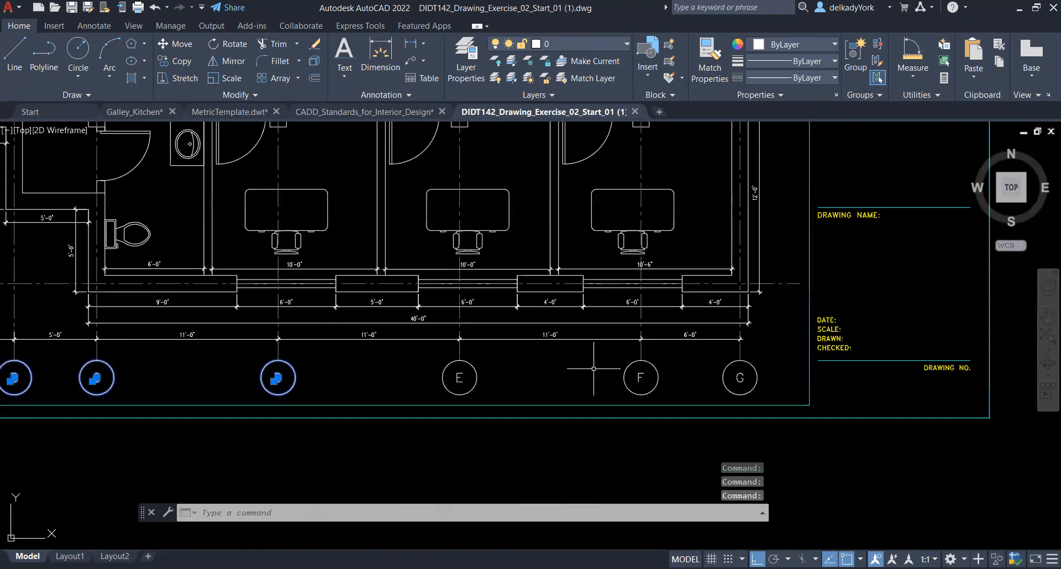
scroll(672, 381, up, 2)
click(331, 375)
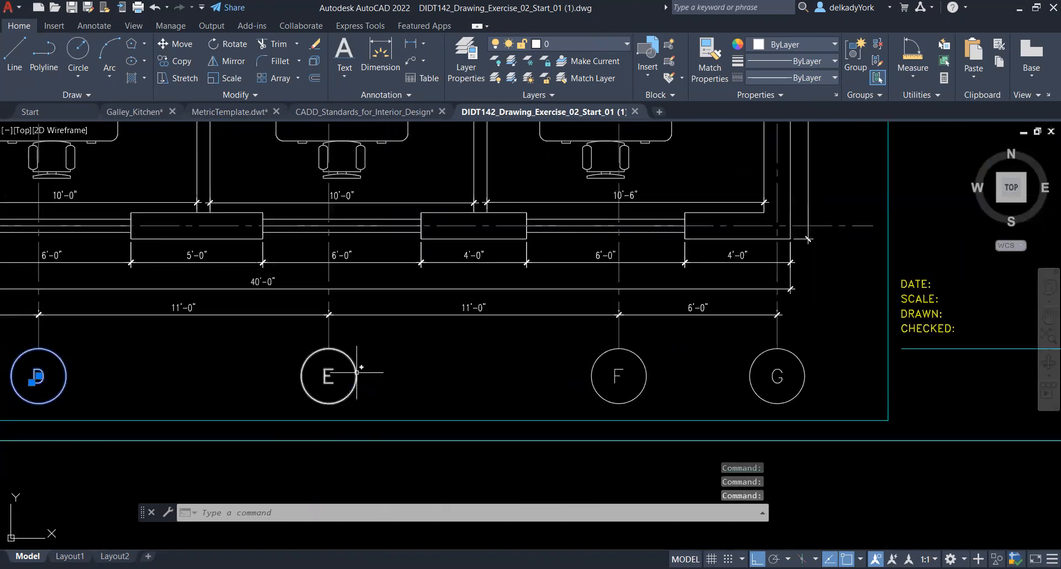
click(614, 379)
click(758, 356)
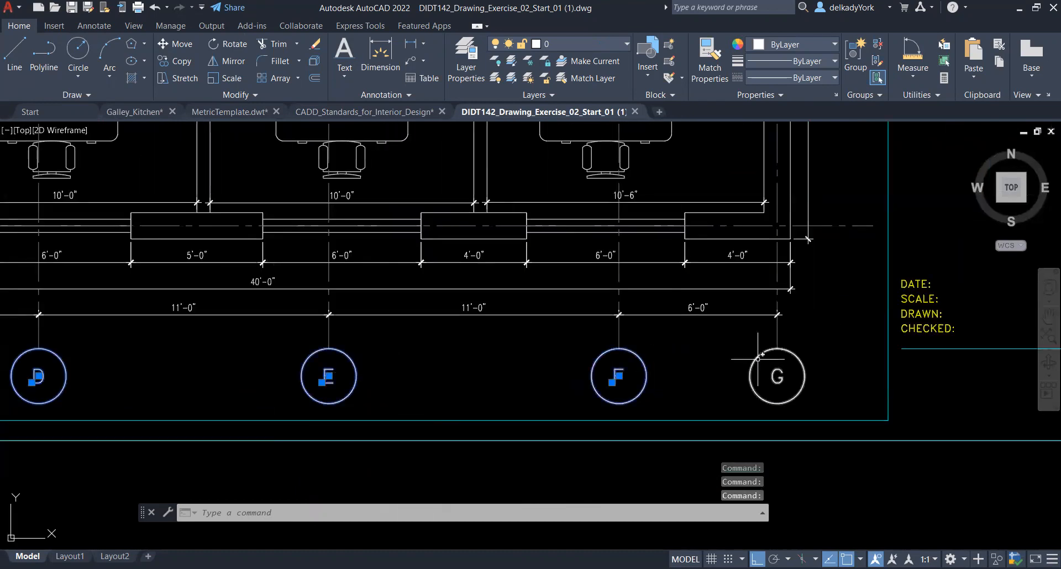
click(627, 44)
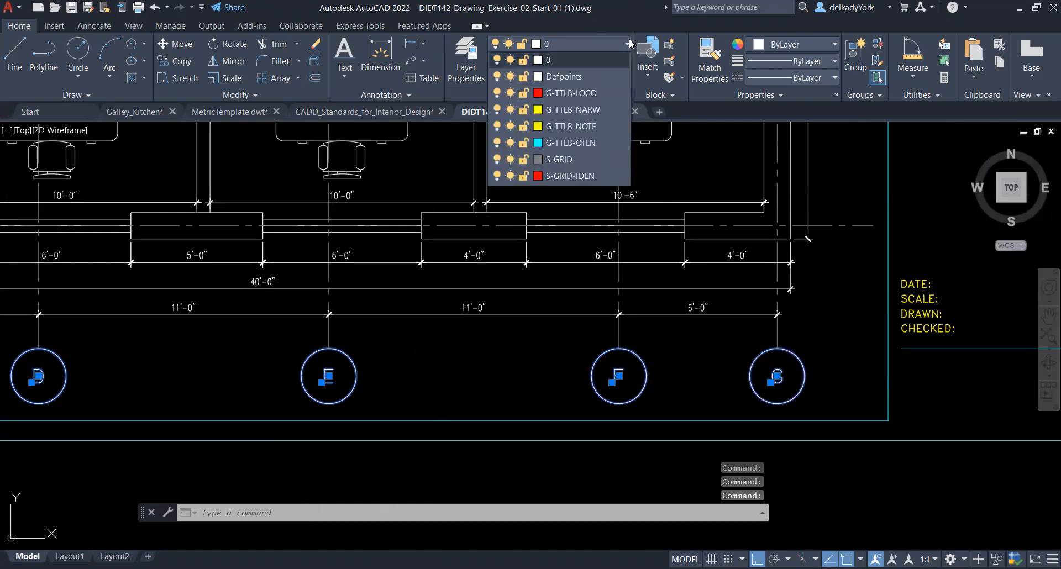
click(583, 174)
scroll(621, 470, down, 6)
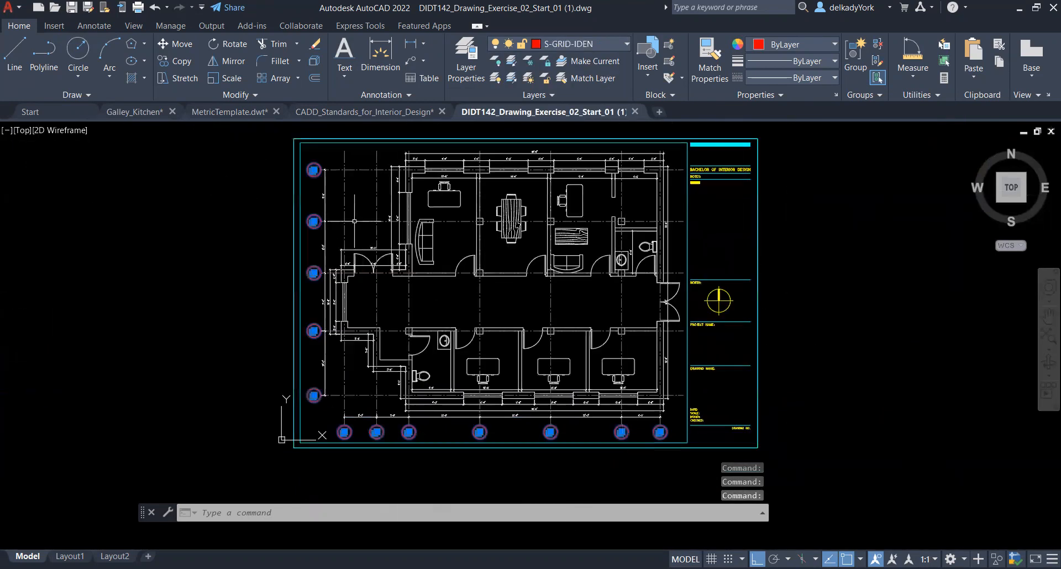
key(Escape)
scroll(422, 399, up, 2)
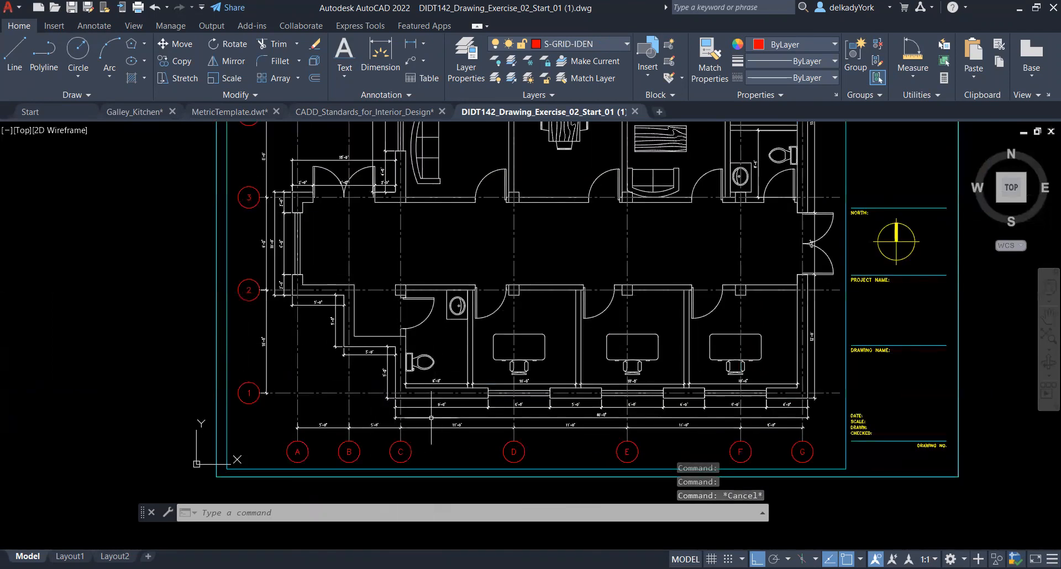
scroll(340, 437, down, 2)
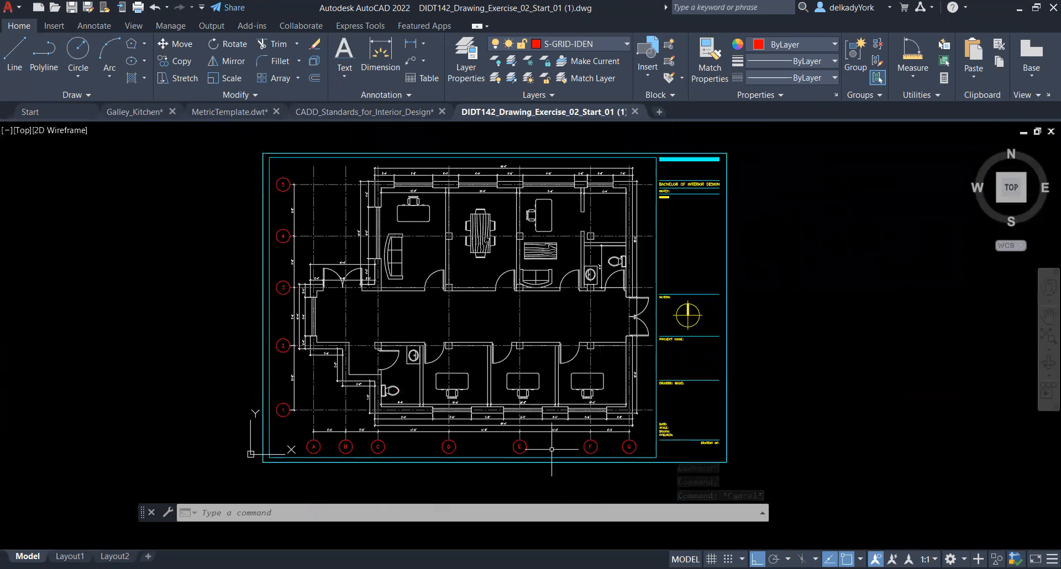
Check the grid dimensions layer in the Microsoft Whiteboard notes and the Acrobat Reader PDF layer table, and examine the plan's grid dimensions in AutoCAD
key(alt+Tab)
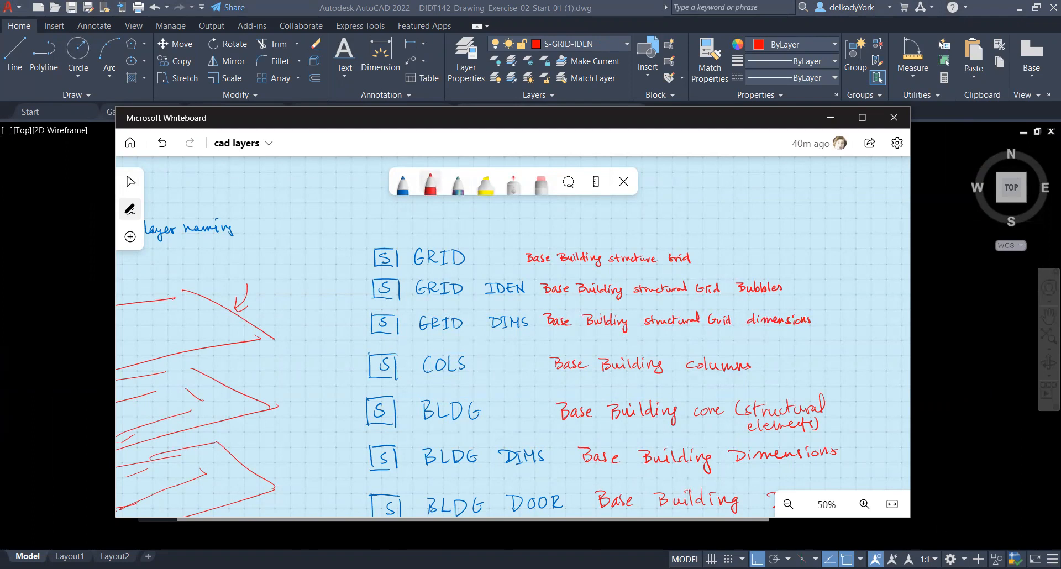
key(alt+Tab)
scroll(334, 194, up, 3)
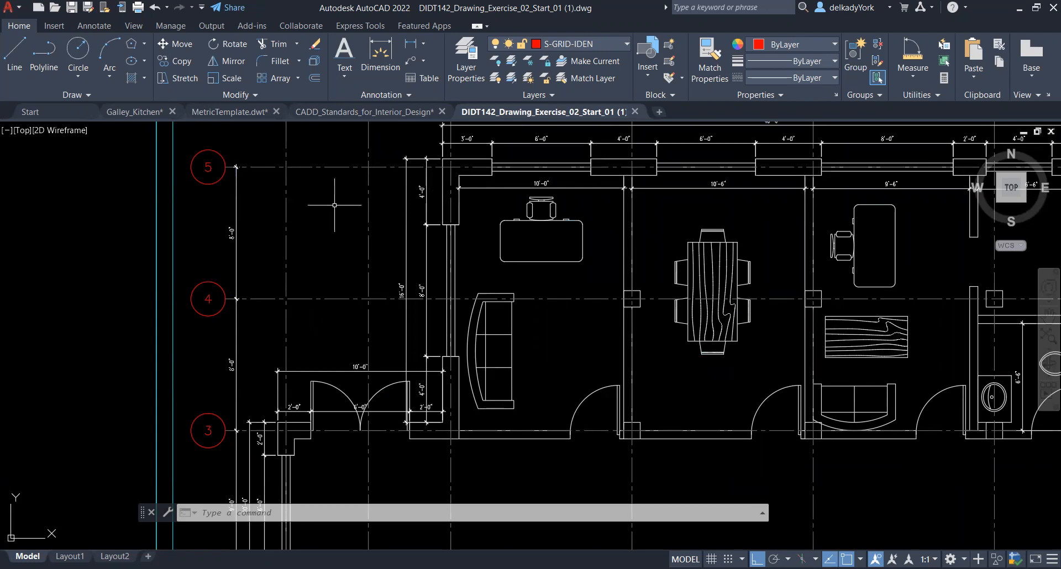
scroll(282, 191, down, 2)
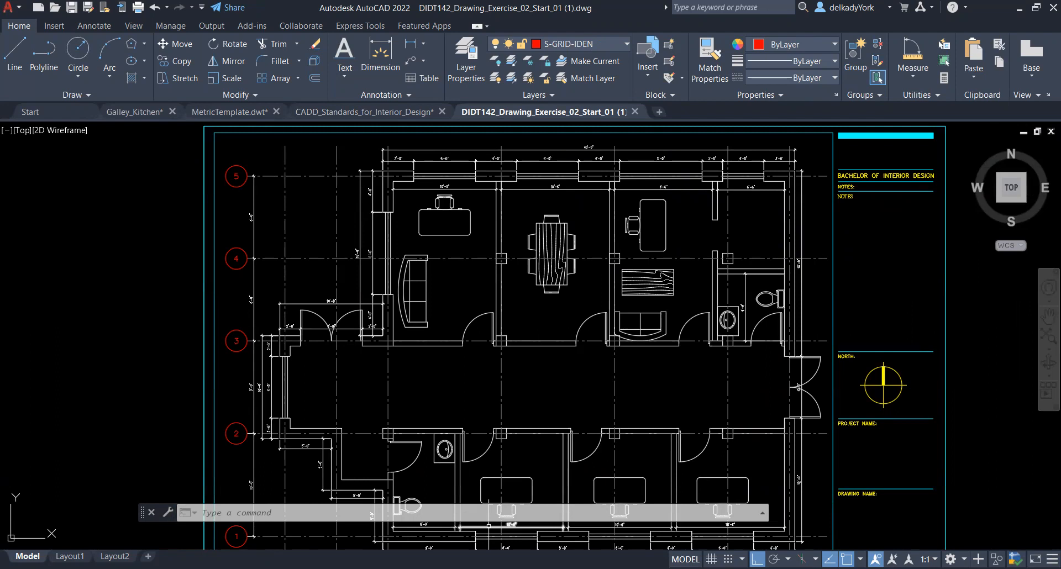
key(alt+Tab)
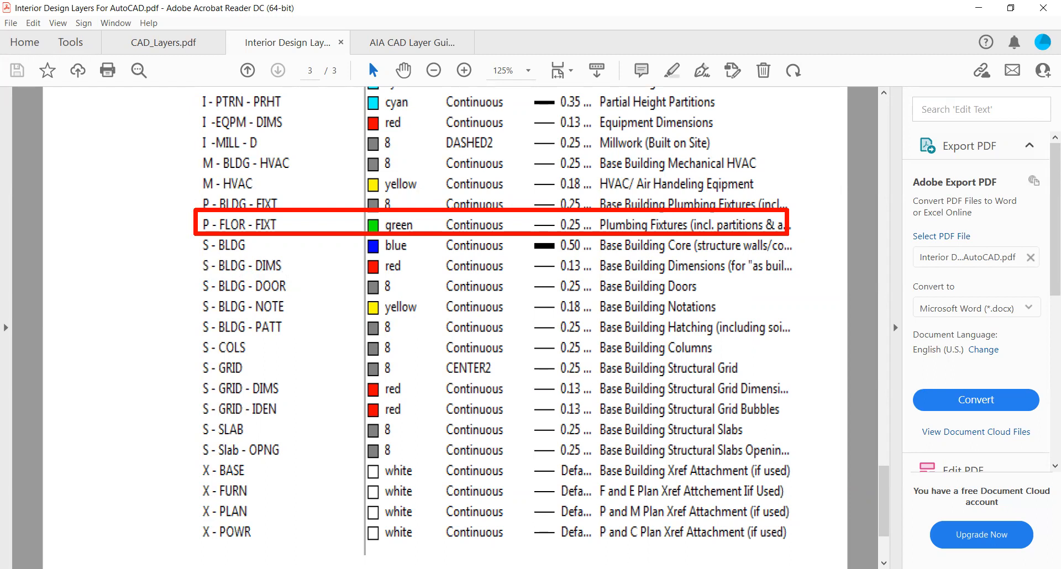
key(alt+Tab)
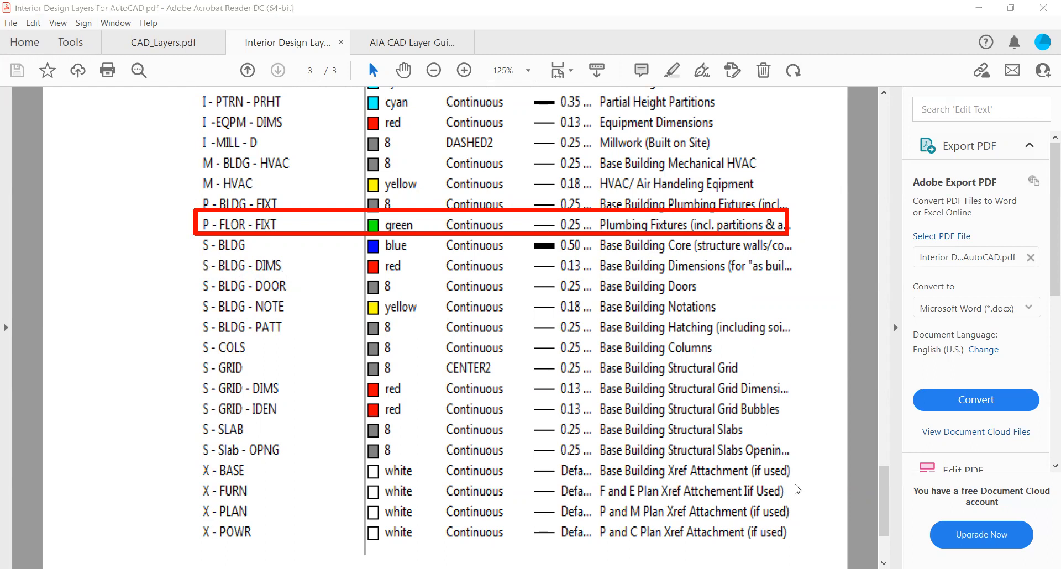